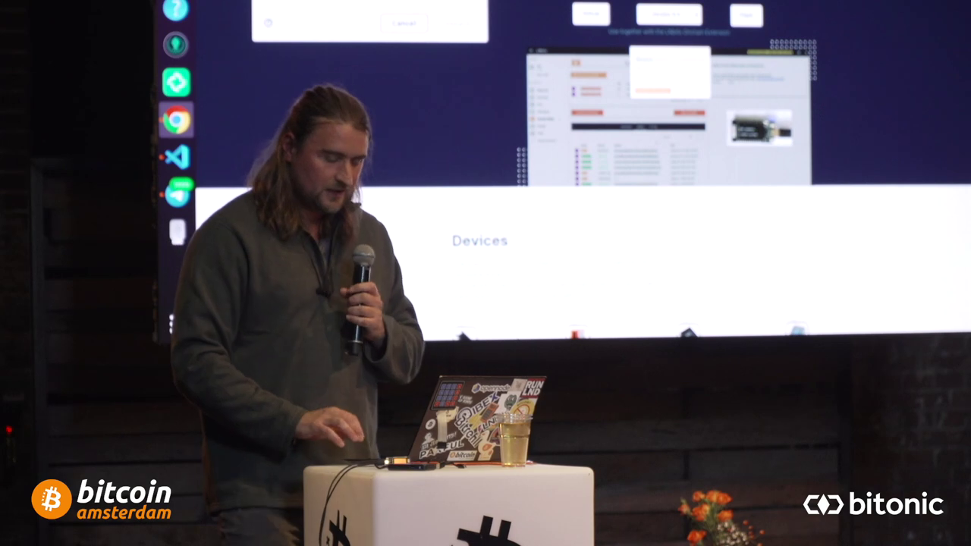
pyautogui.click(415, 23)
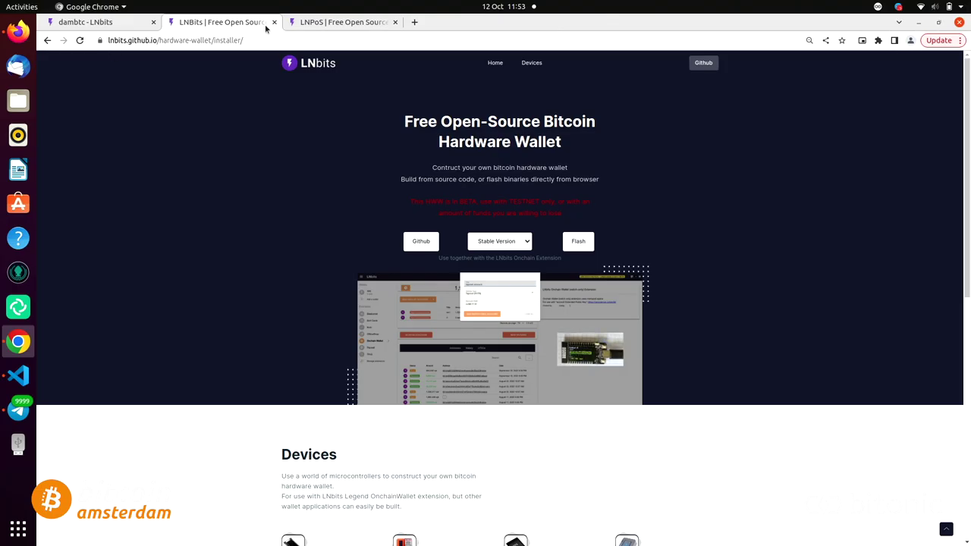
pyautogui.click(108, 29)
pyautogui.click(216, 24)
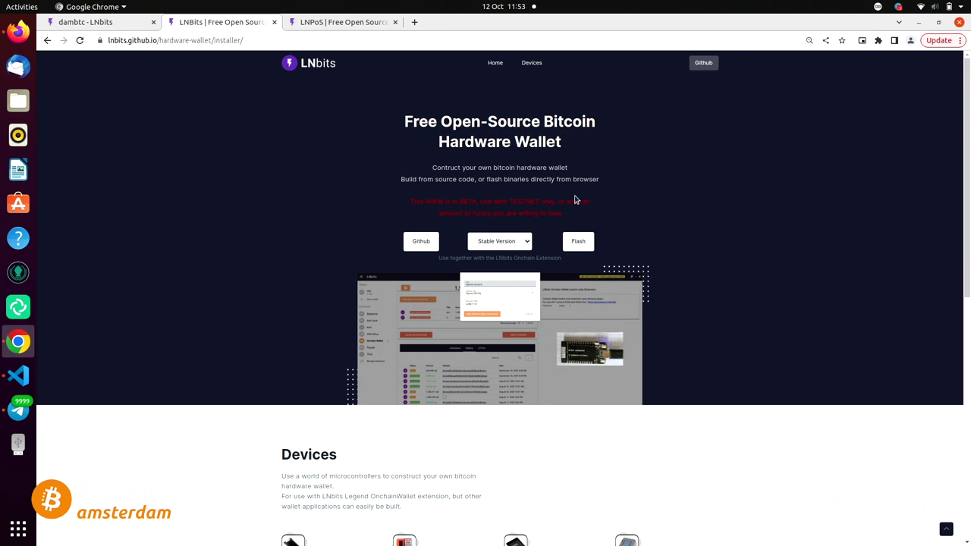
# Choose hardware wallet firmware Version 0.3, start flashing and connect to the device's serial port.
pyautogui.click(528, 241)
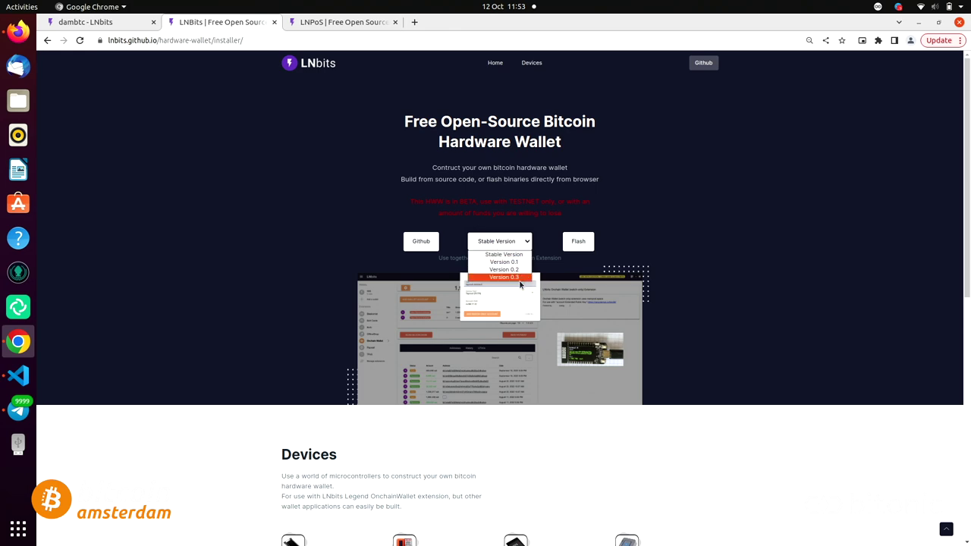
pyautogui.click(520, 278)
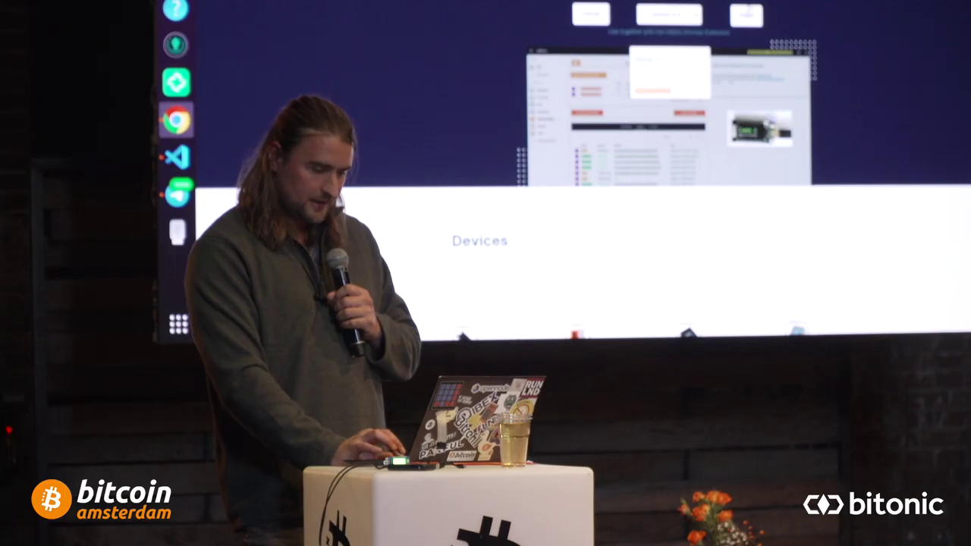
pyautogui.click(589, 248)
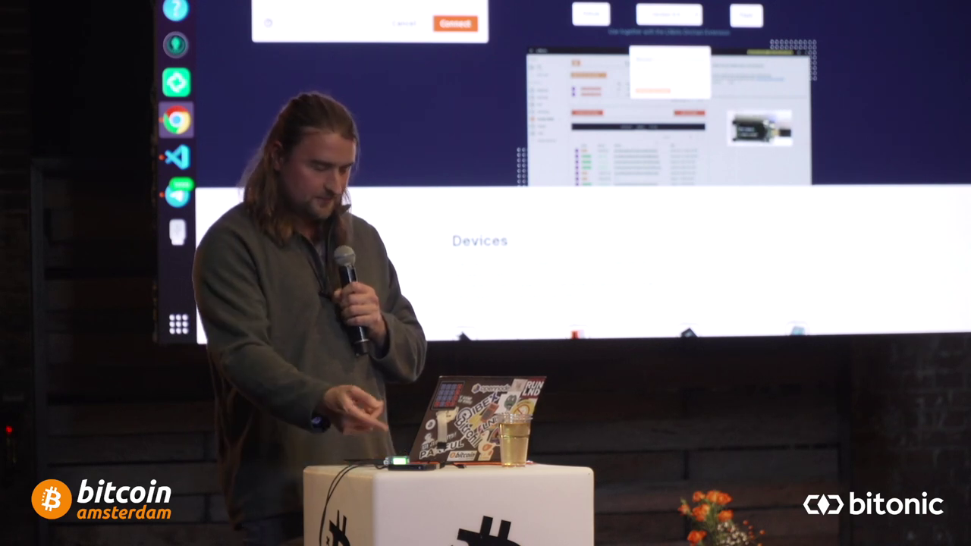
pyautogui.click(455, 23)
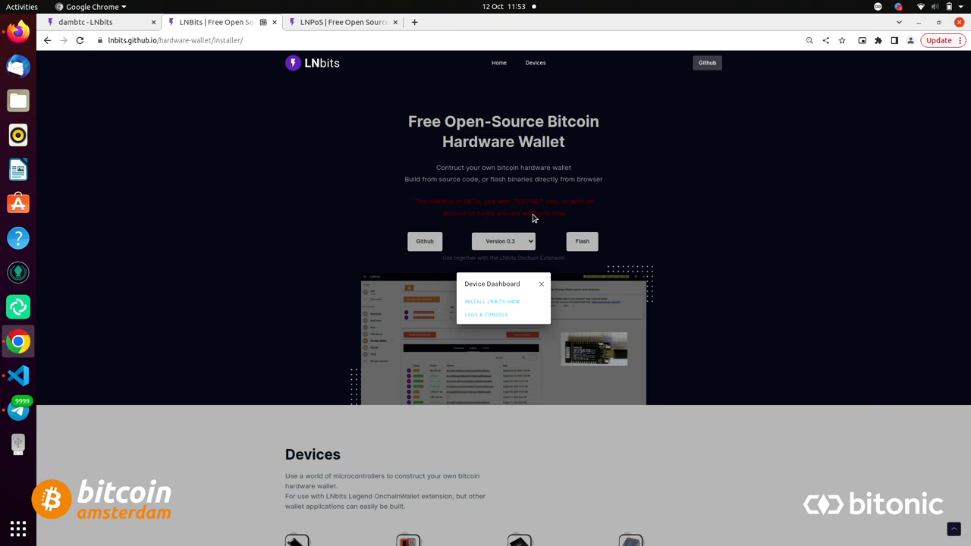
# Install LNbits HWW on the connected device without erasing it and finish the installation.
pyautogui.click(512, 301)
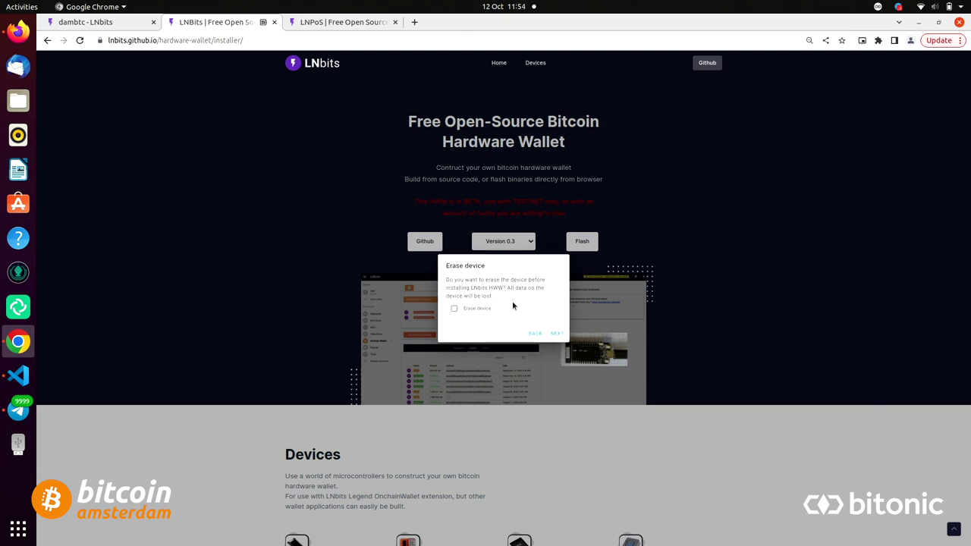
pyautogui.click(554, 335)
pyautogui.click(546, 317)
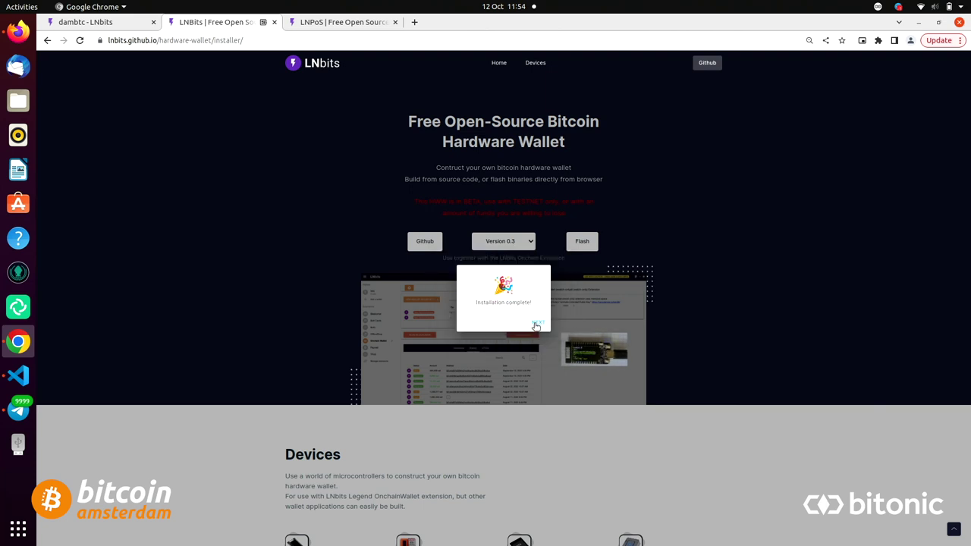
pyautogui.click(535, 324)
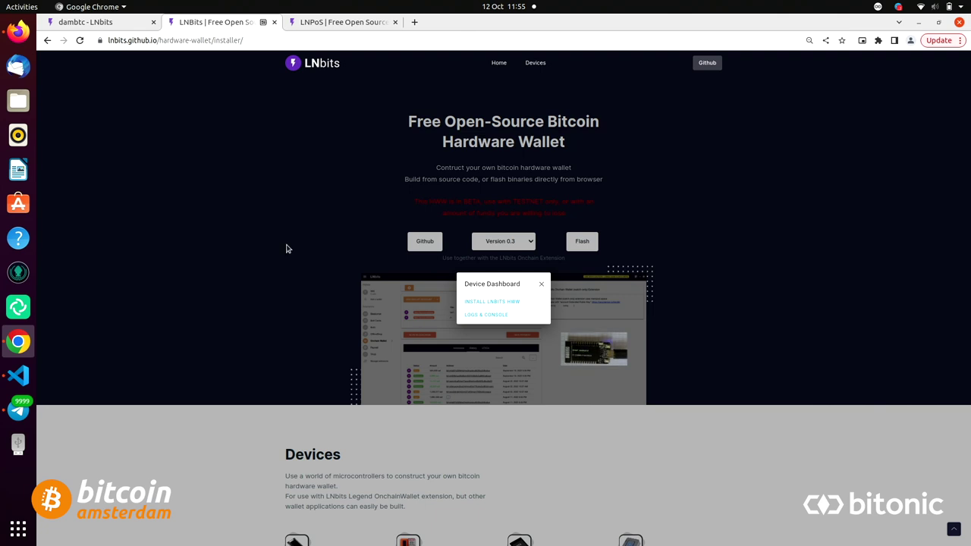
# Switch to Firefox and try to connect the hardware wallet over USB from the Onchain Wallet extension.
pyautogui.click(126, 22)
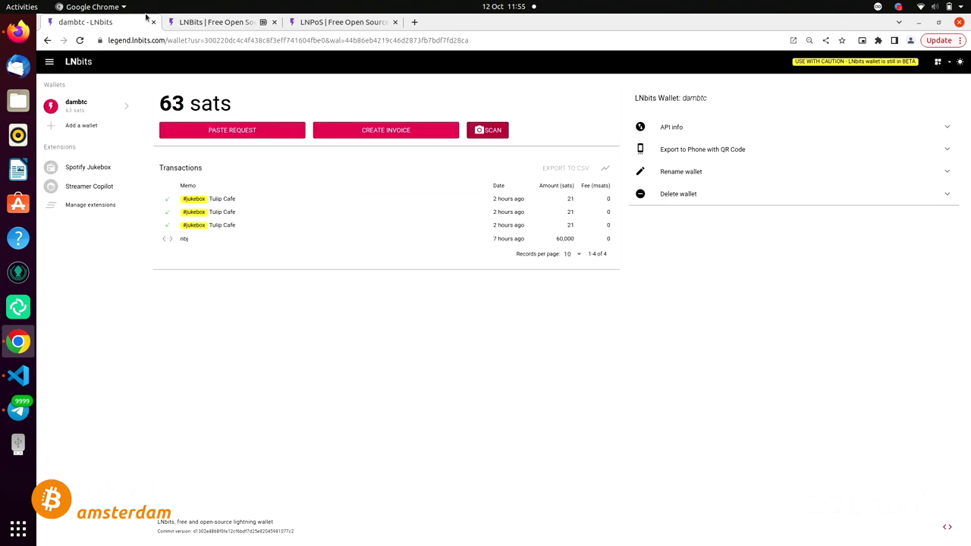
pyautogui.click(314, 23)
pyautogui.click(240, 23)
pyautogui.hotkey('alt', 'Tab')
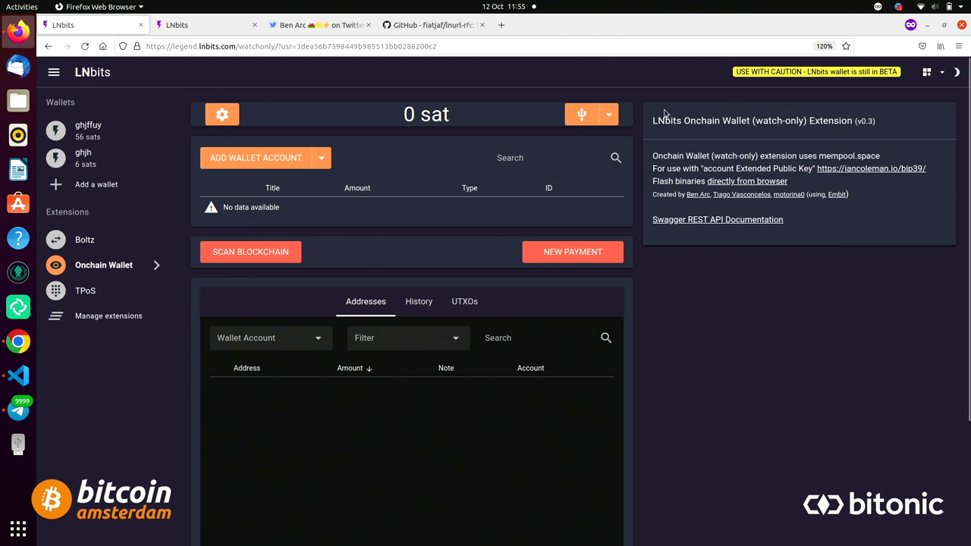
pyautogui.click(594, 114)
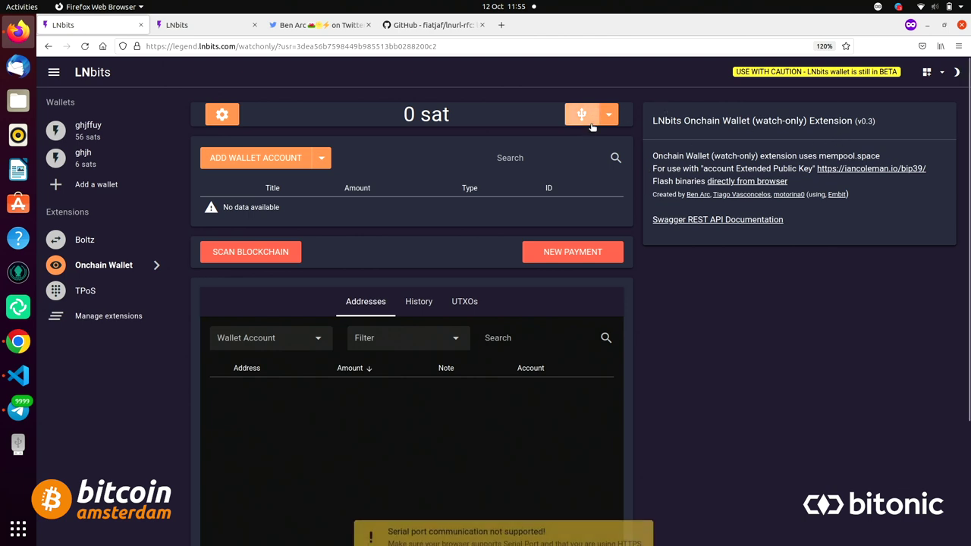
# Copy the Onchain Wallet page's address from Firefox and open it in a new Chrome tab.
pyautogui.click(484, 47)
pyautogui.hotkey('ctrl', 'c')
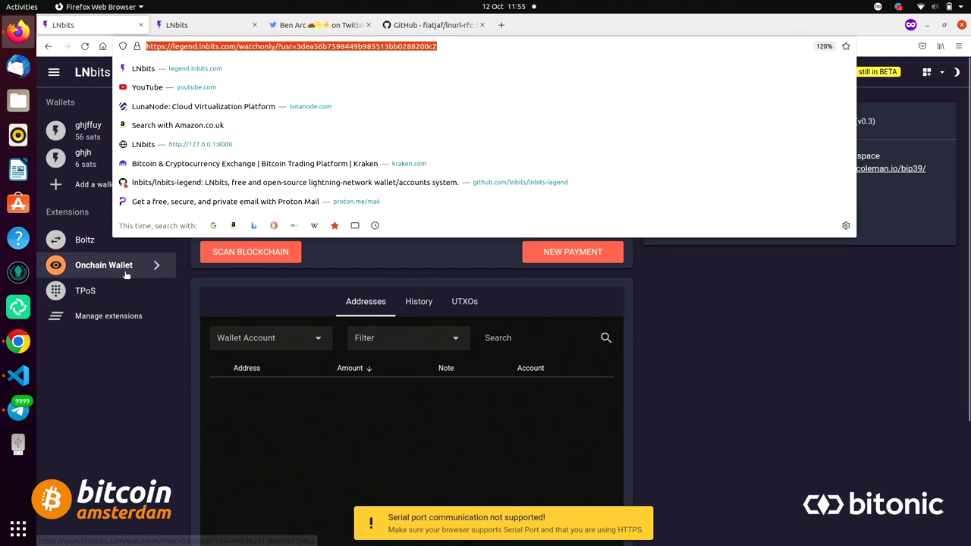
pyautogui.click(18, 342)
pyautogui.click(414, 21)
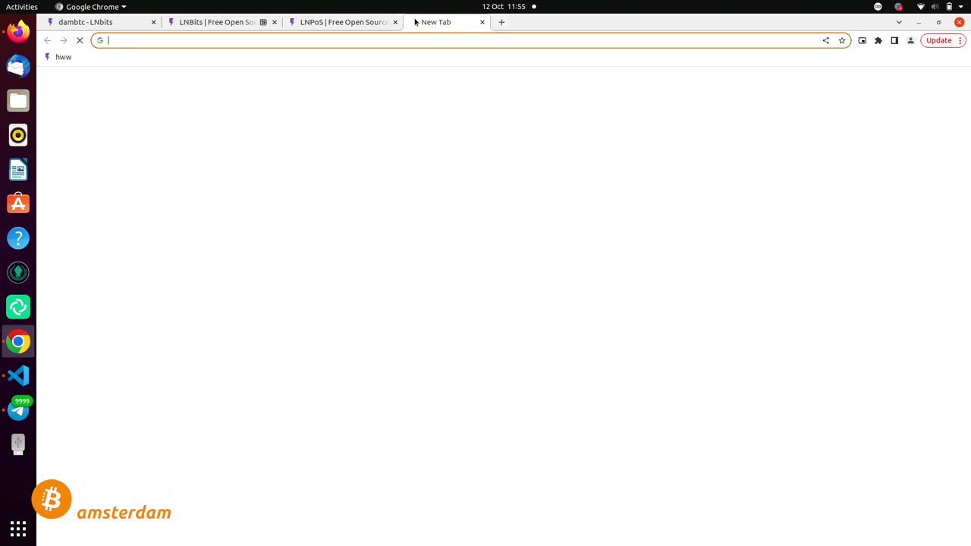
pyautogui.hotkey('ctrl', 'v')
pyautogui.press('Return')
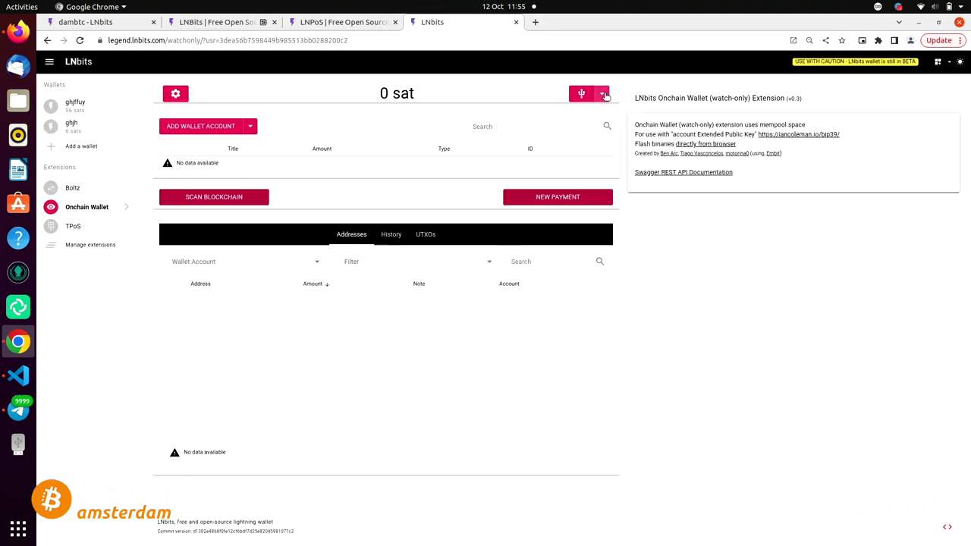
# Connect the Onchain Wallet to the hardware wallet on the USB Single Serial port and confirm the pairing code from its display.
pyautogui.click(602, 94)
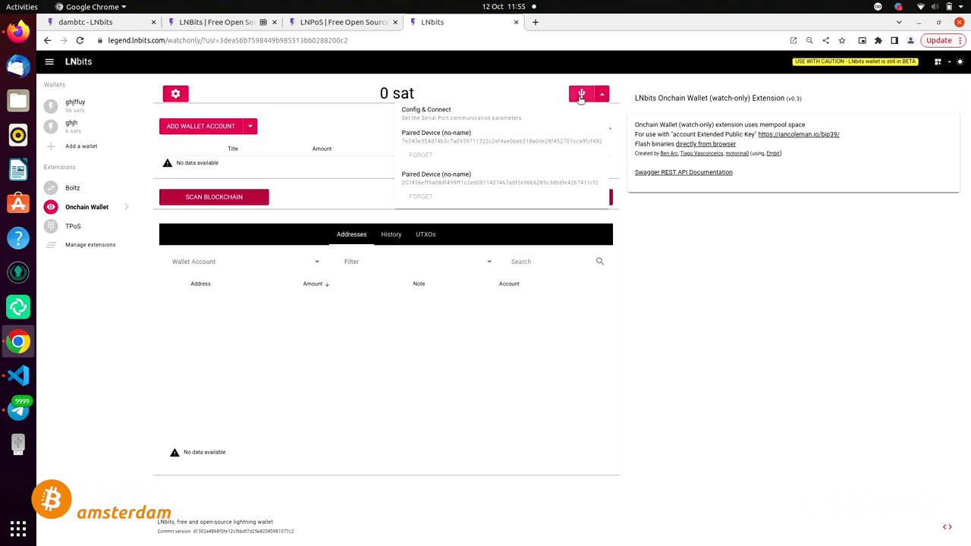
pyautogui.click(581, 94)
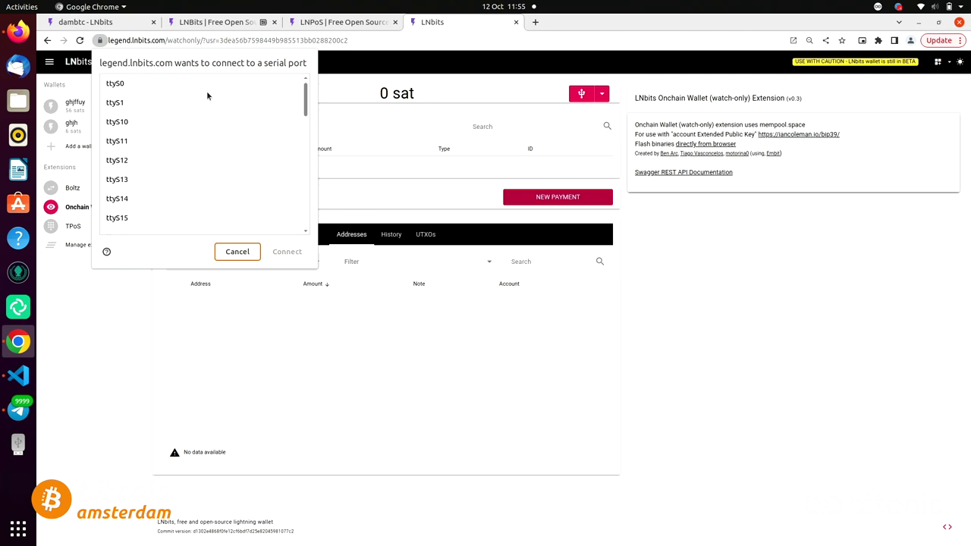
pyautogui.click(241, 258)
pyautogui.click(582, 94)
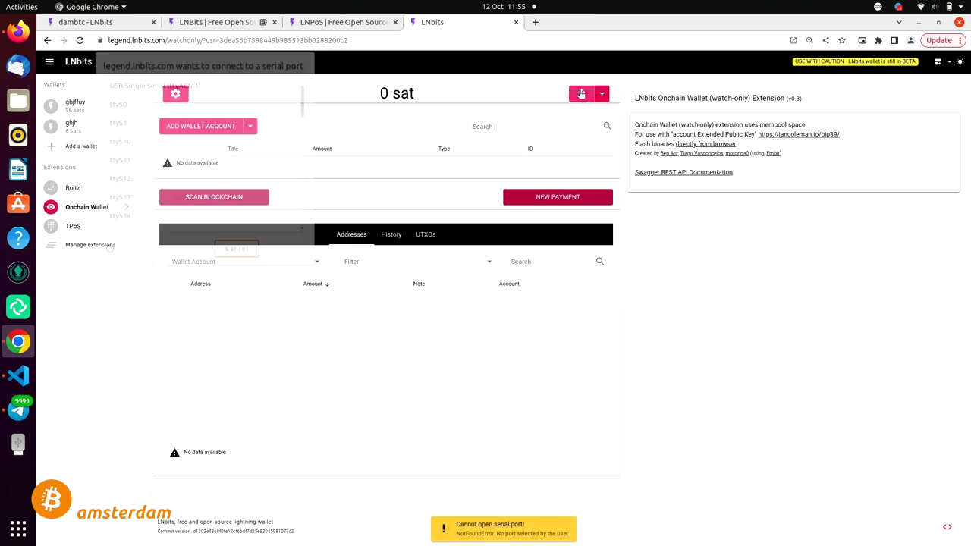
pyautogui.click(263, 83)
pyautogui.click(296, 253)
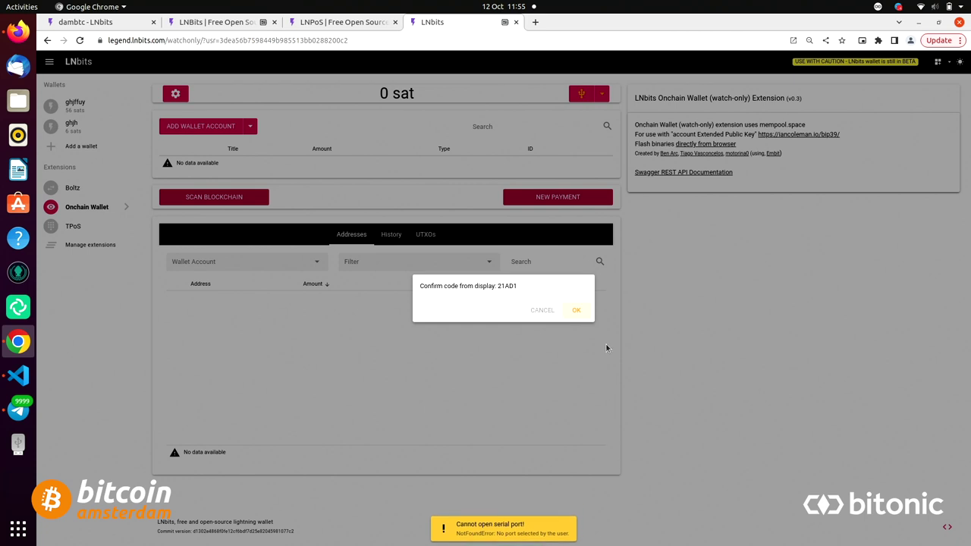
pyautogui.click(576, 310)
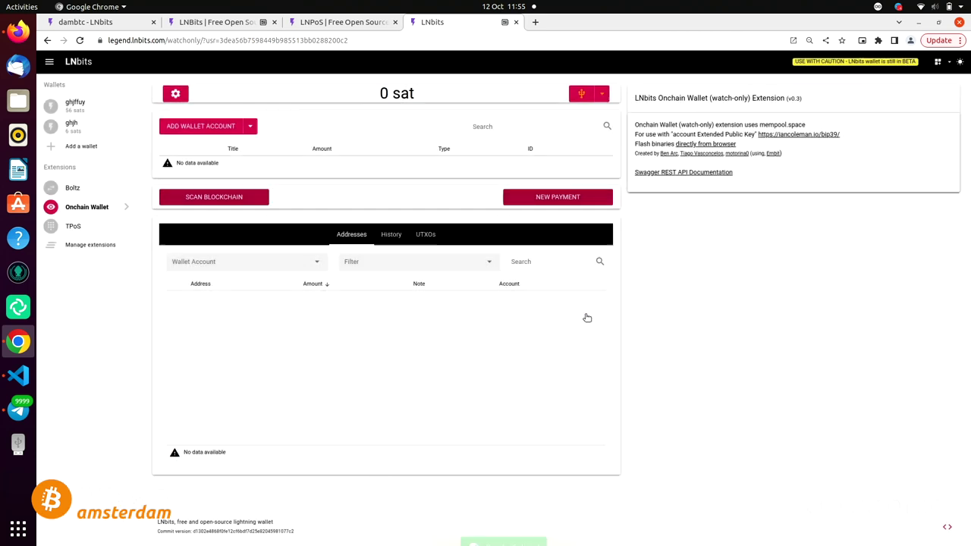
# Open the form for wiping the hardware wallet and begin entering the new device password.
pyautogui.click(601, 96)
pyautogui.click(533, 185)
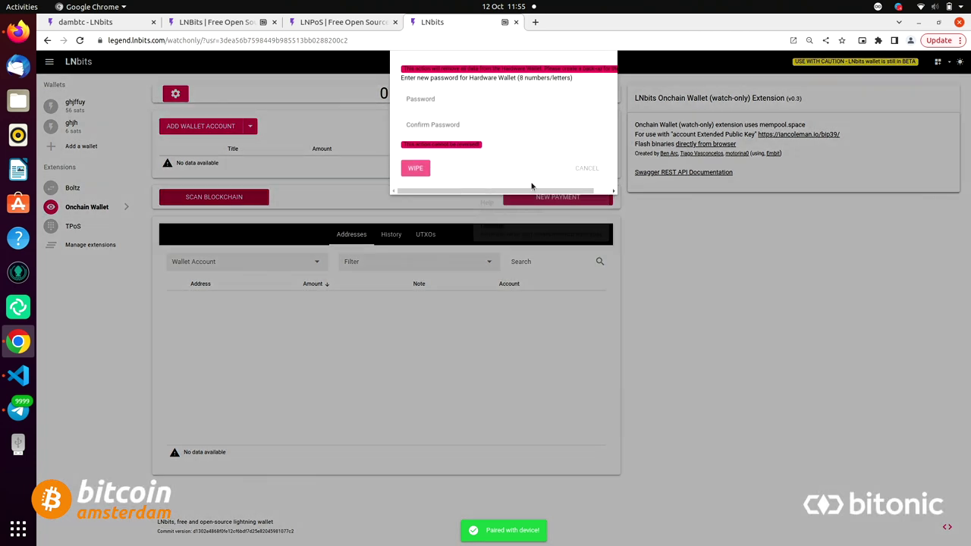
pyautogui.click(472, 105)
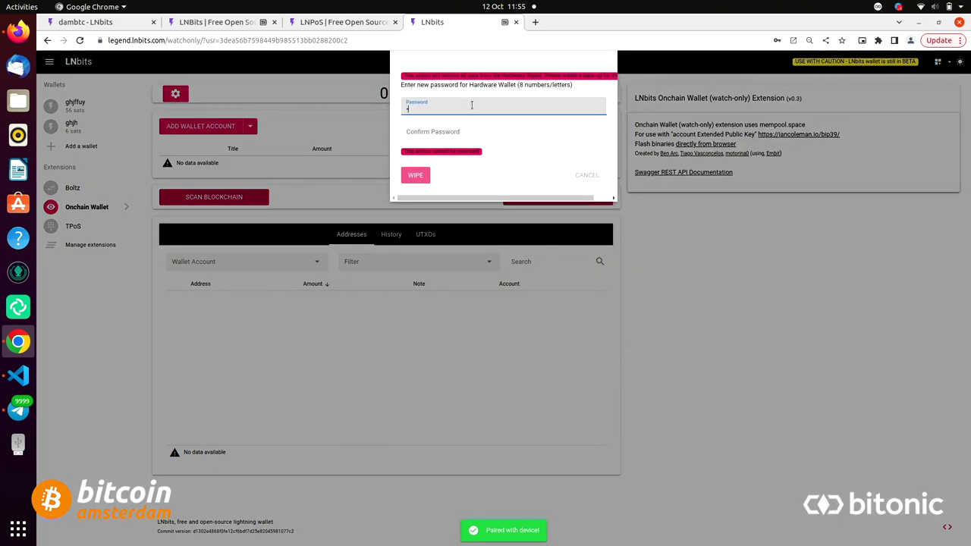
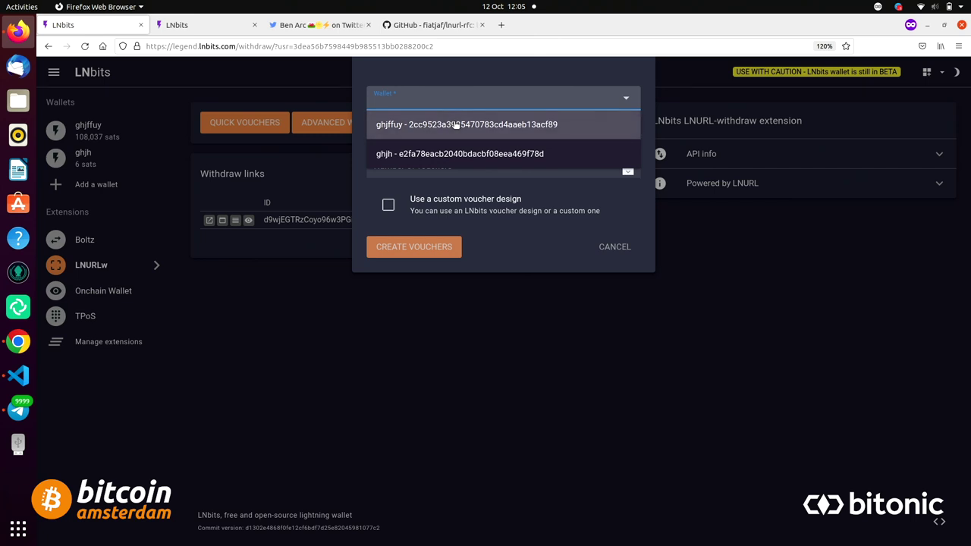
# Create 100 quick vouchers of 100 sat each from the ghjffuy wallet without a custom design.
pyautogui.click(461, 134)
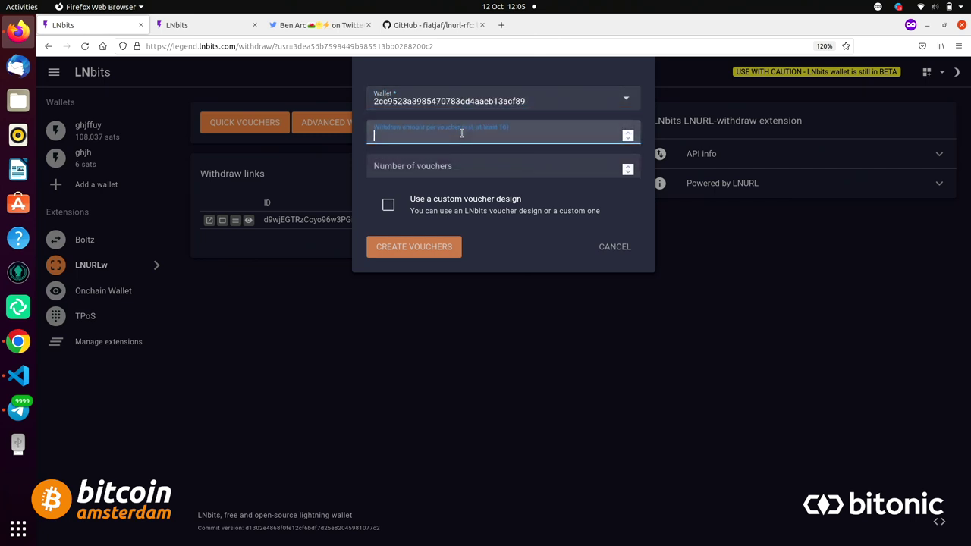
pyautogui.write('100')
pyautogui.click(466, 165)
pyautogui.write('100')
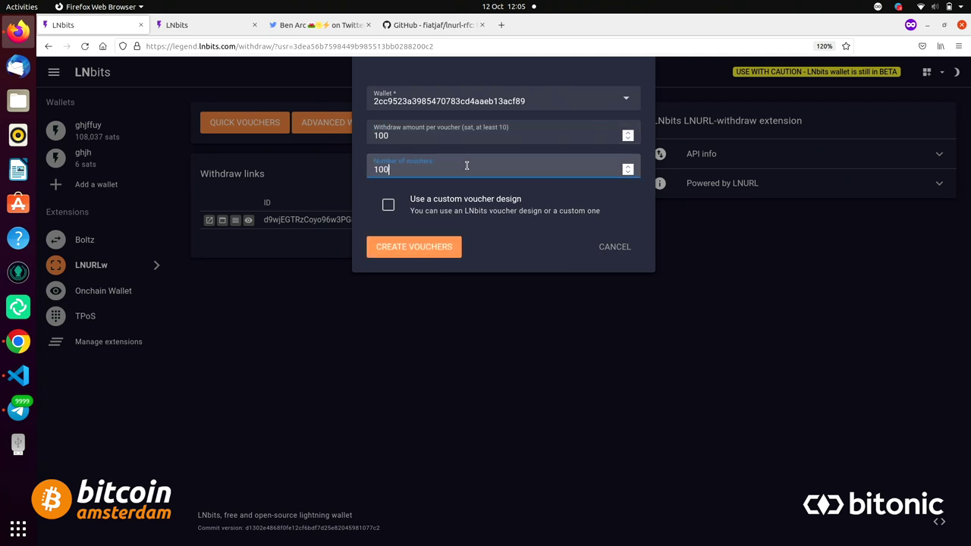
pyautogui.click(426, 247)
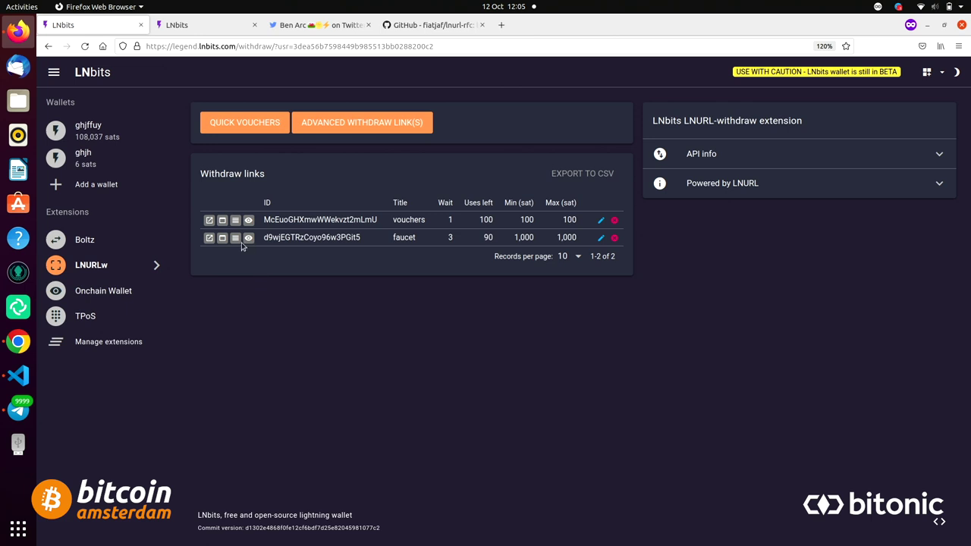
# Open the printable QR code sheet of the faucet withdraw link, look through its pages and close it.
pyautogui.click(249, 238)
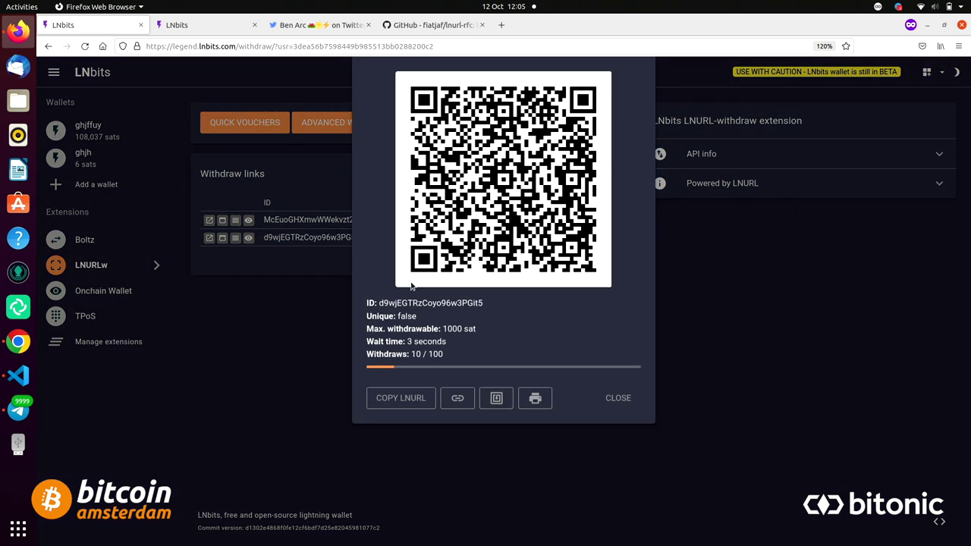
pyautogui.click(537, 399)
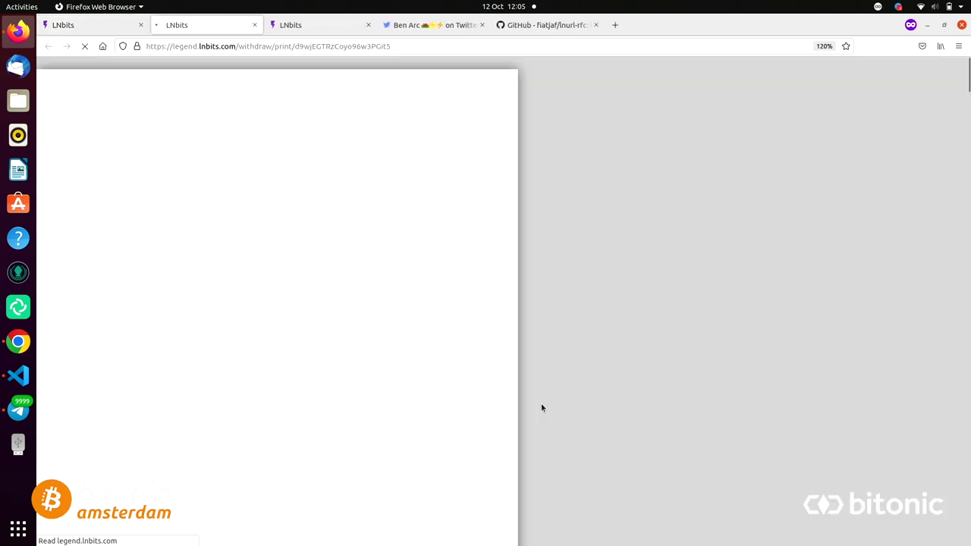
pyautogui.scroll(-5, 451, 296)
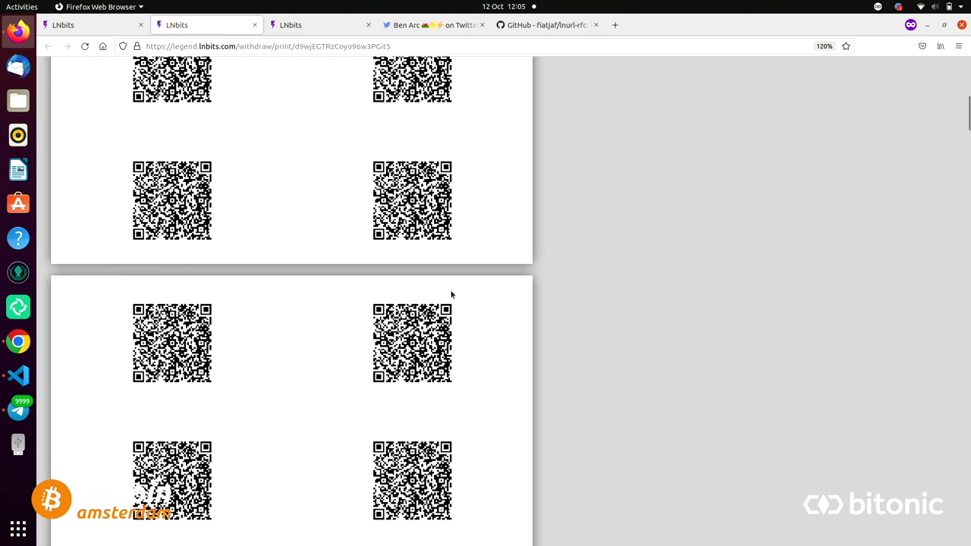
pyautogui.scroll(-2, 452, 295)
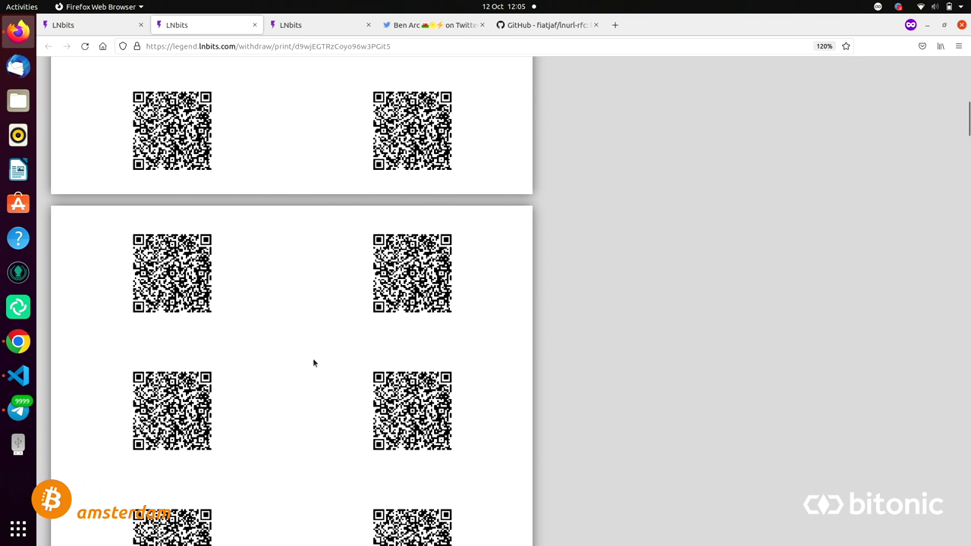
pyautogui.scroll(-5, 313, 362)
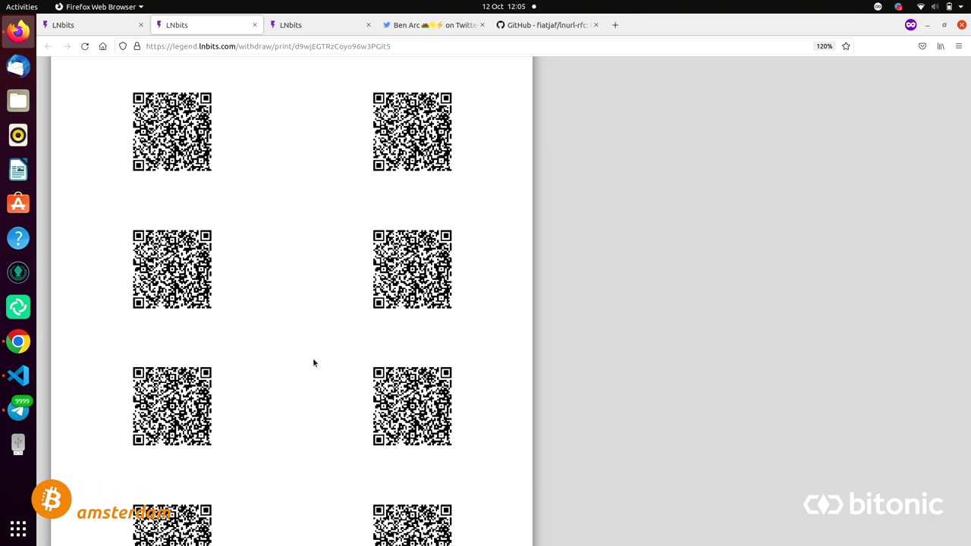
pyautogui.scroll(-2, 314, 363)
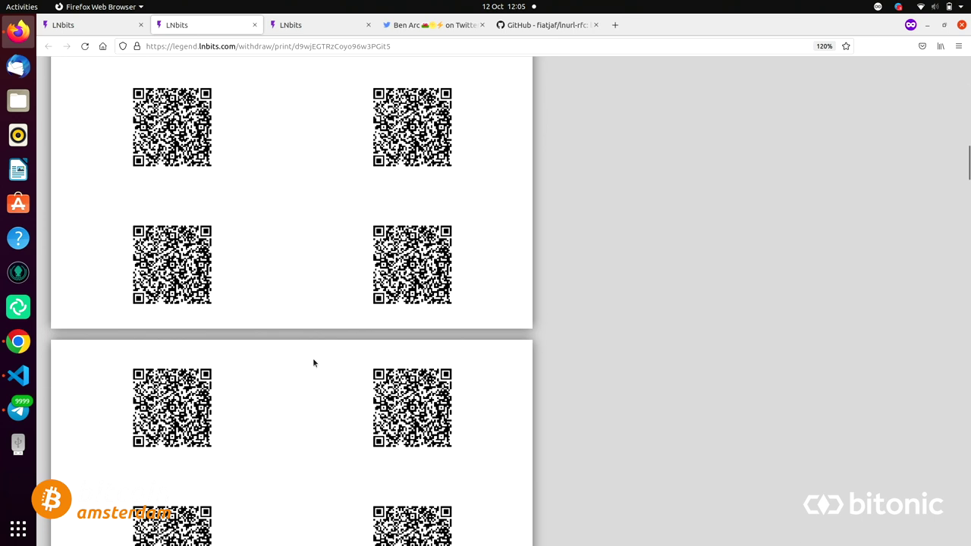
pyautogui.scroll(-2, 313, 363)
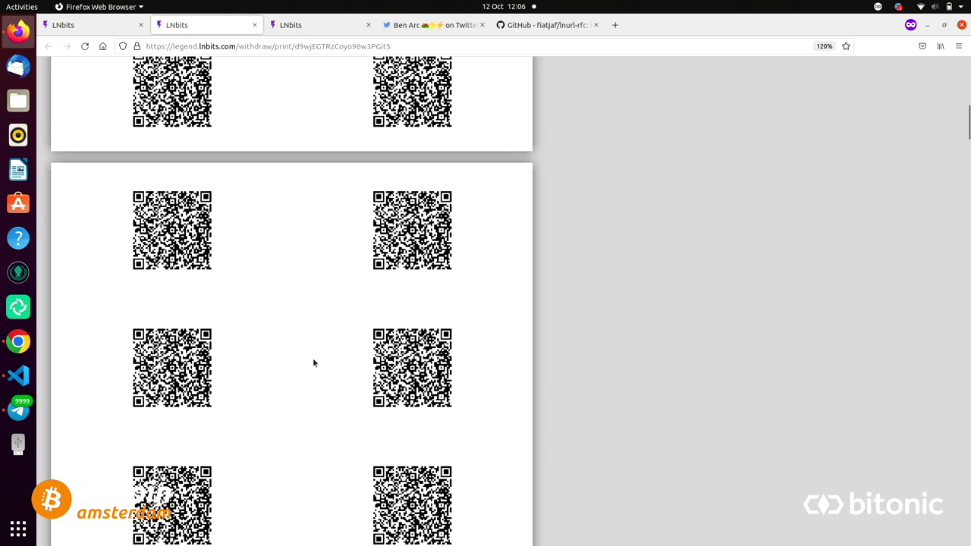
pyautogui.scroll(-1, 313, 363)
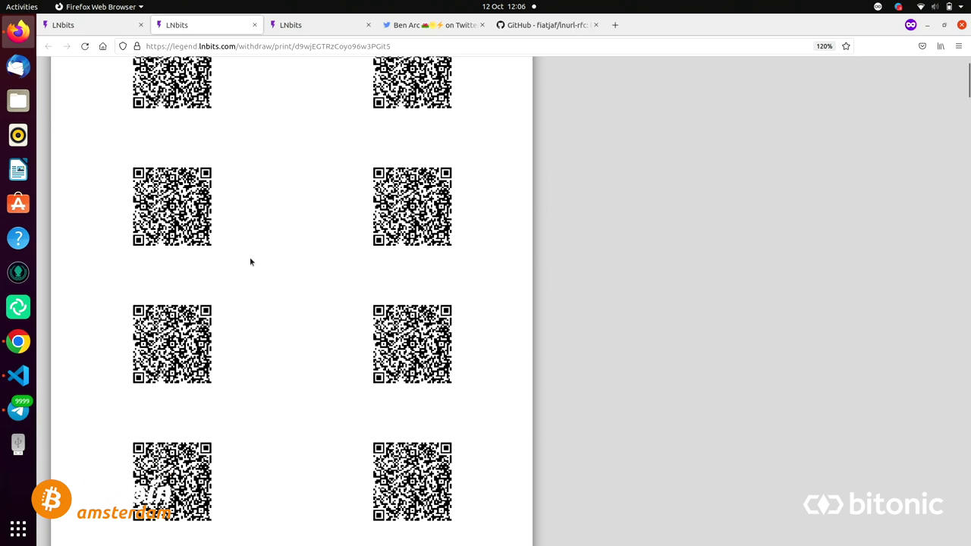
pyautogui.click(257, 27)
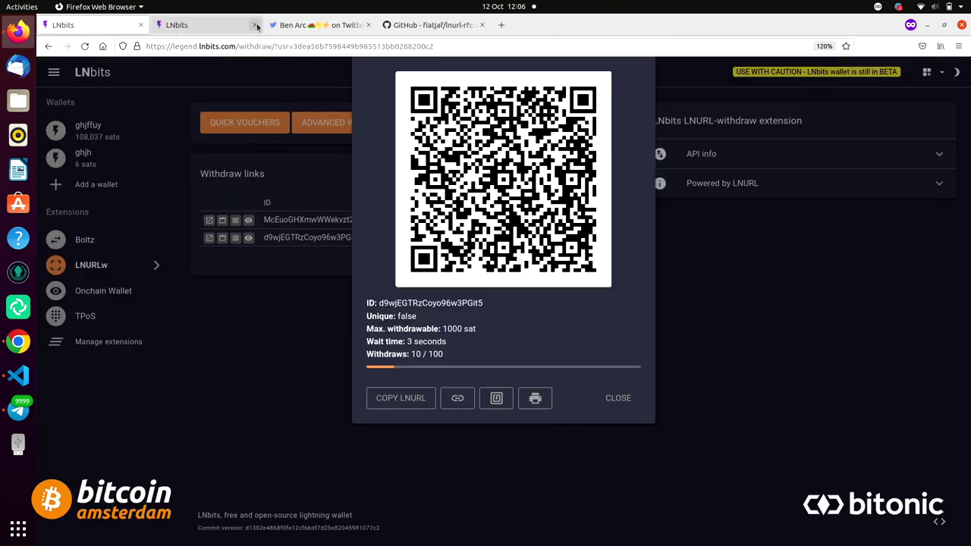
# Close the withdraw link's QR code and look through the LNbits API Swagger documentation.
pyautogui.click(283, 240)
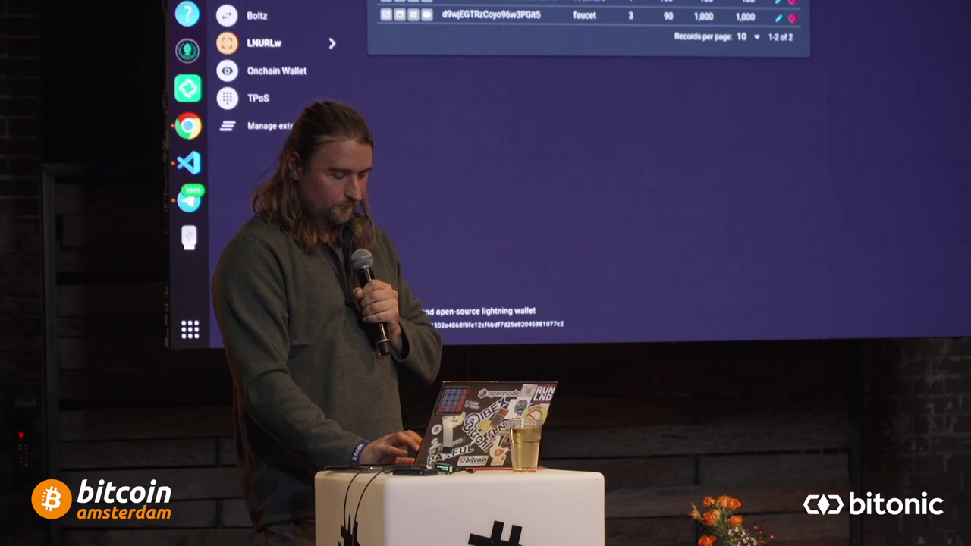
pyautogui.hotkey('ctrl', 'shift', 'p')
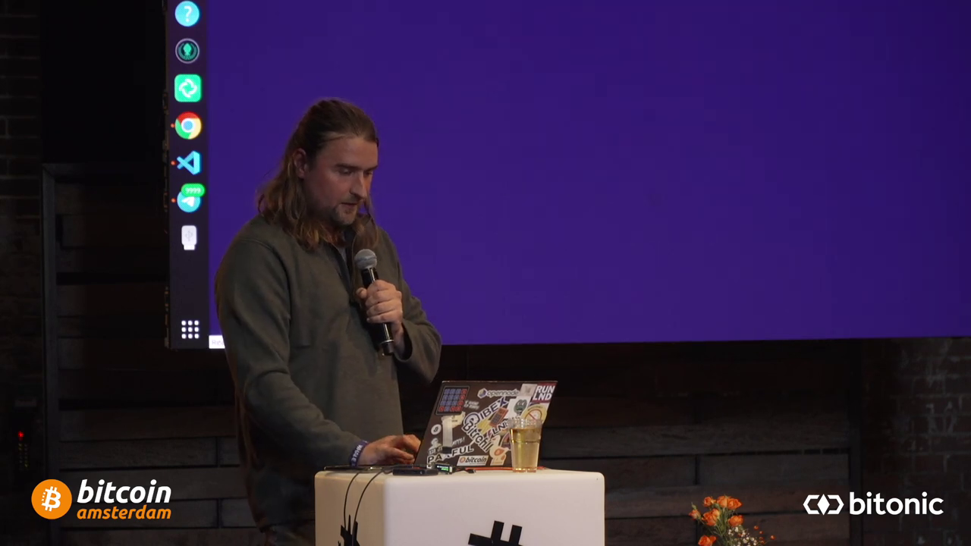
pyautogui.hotkey('ctrl', 'l')
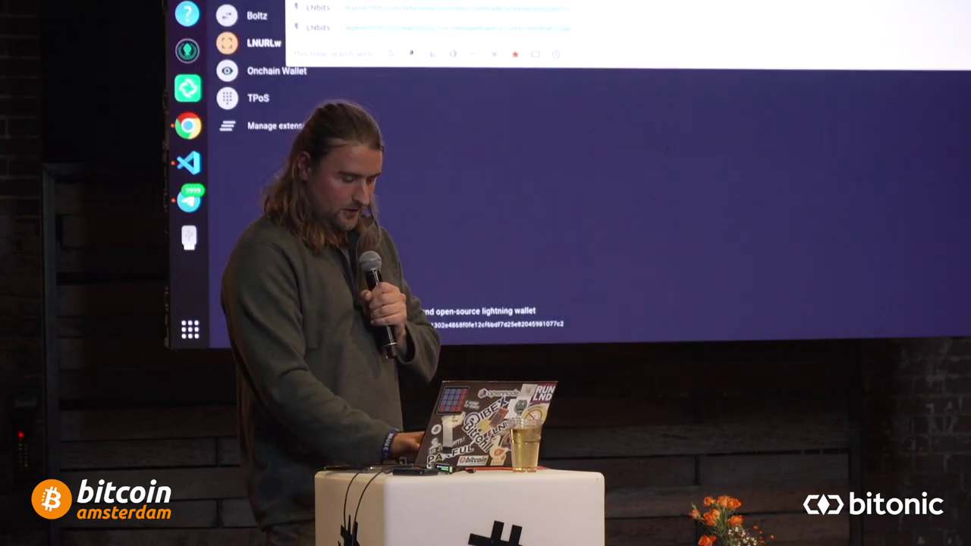
pyautogui.press('Escape')
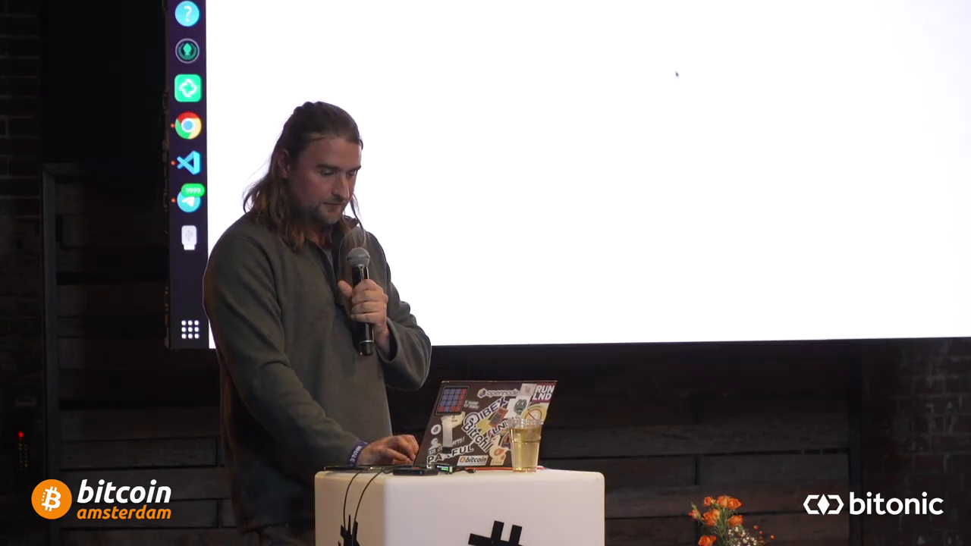
pyautogui.scroll(-10, 676, 73)
pyautogui.scroll(-5, 676, 74)
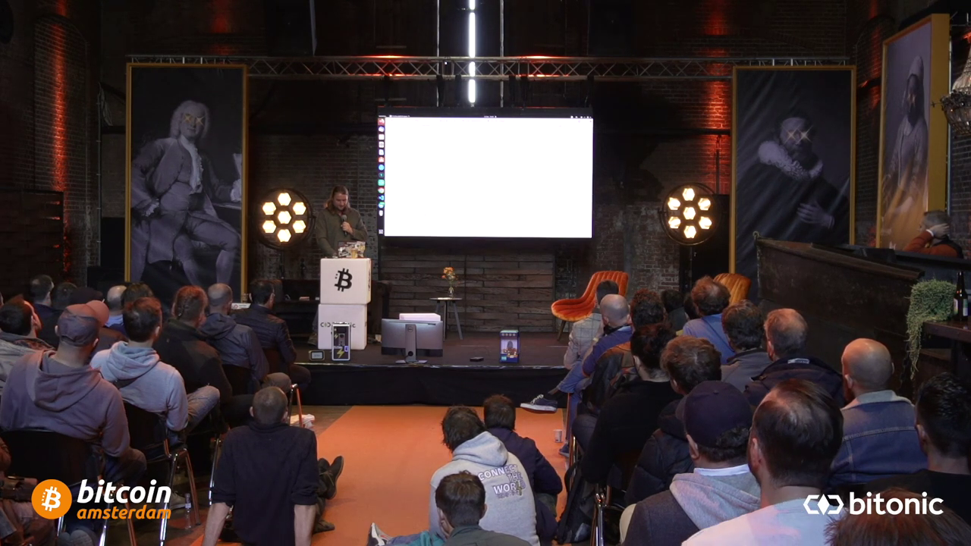
# Start a new satsdice on the ghjffuy wallet with the title jhfjhf and a minimum bet of 1000 sats.
pyautogui.click(266, 129)
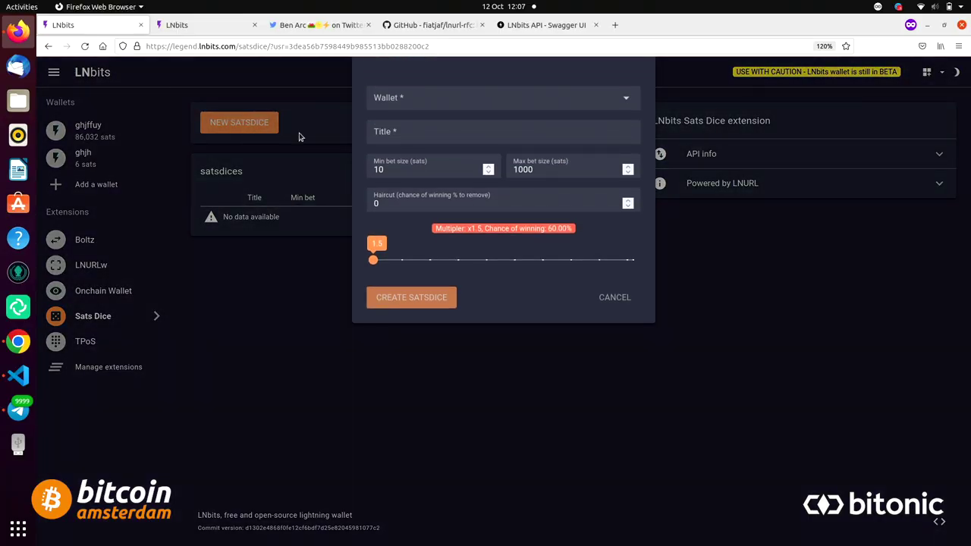
pyautogui.click(433, 100)
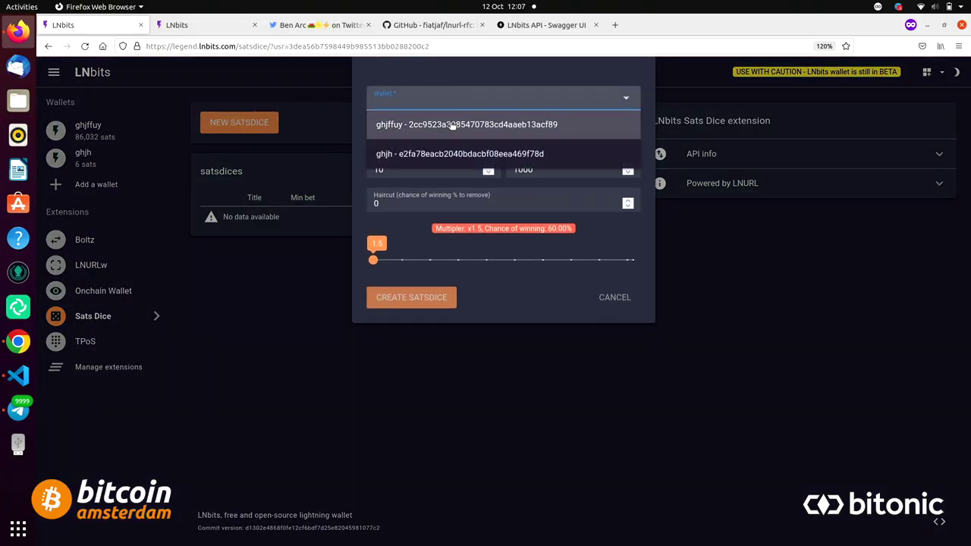
pyautogui.click(451, 125)
pyautogui.click(459, 134)
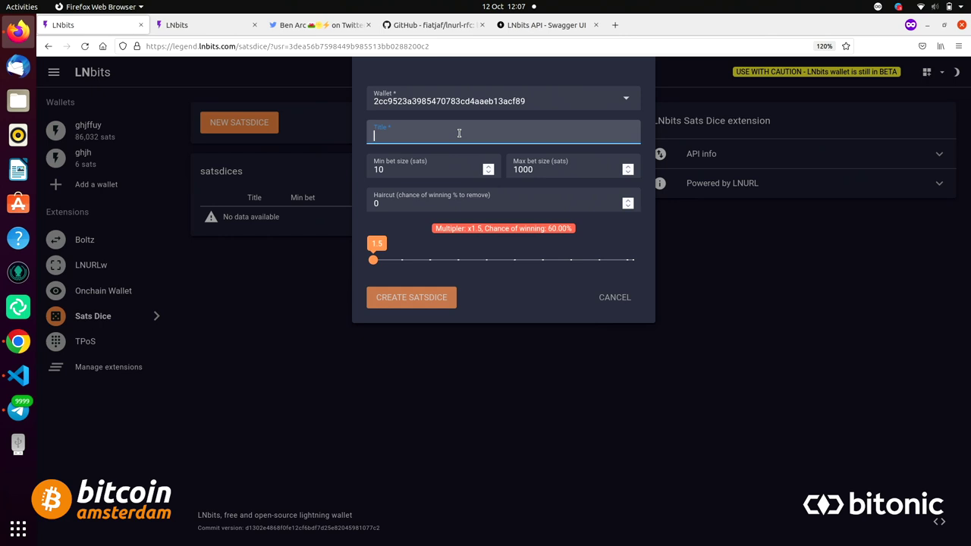
pyautogui.write('jhfjhf')
pyautogui.click(435, 170)
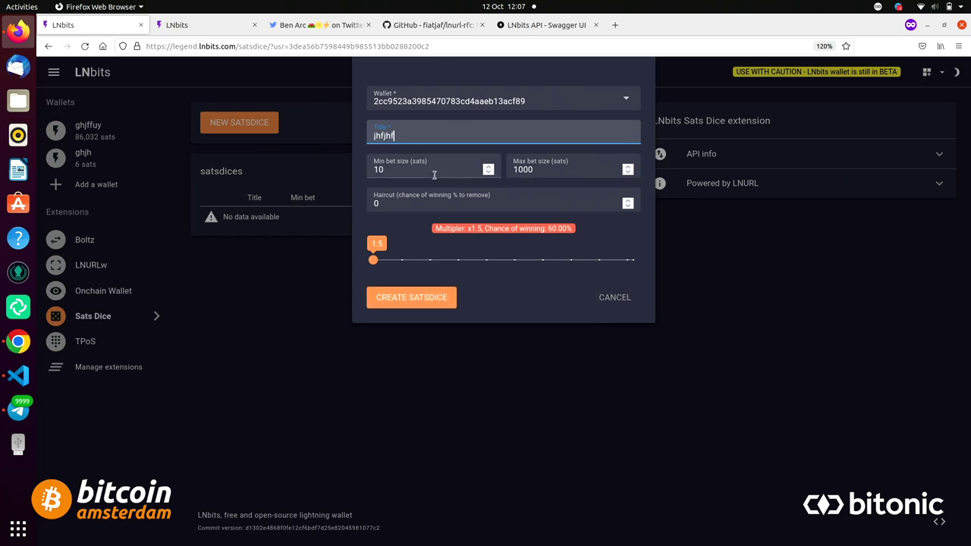
pyautogui.write('000')
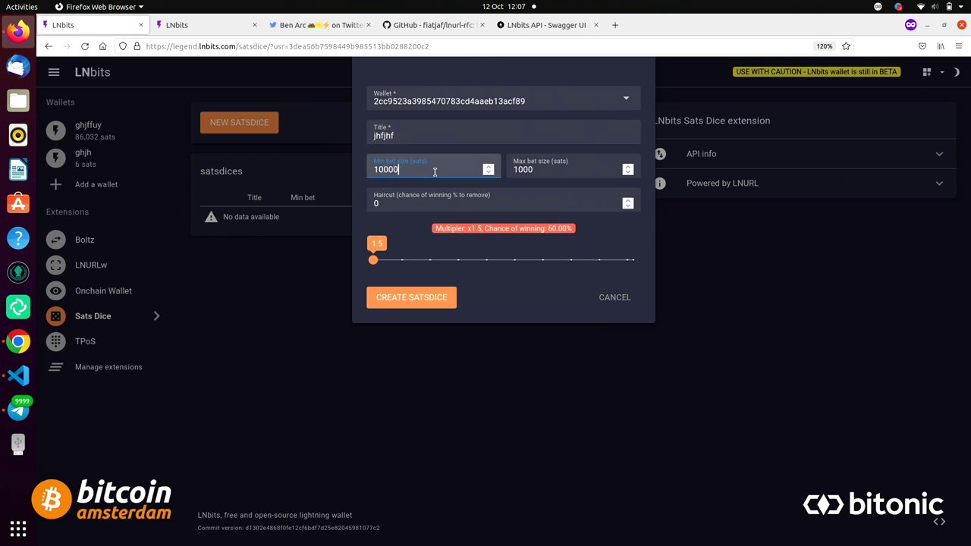
pyautogui.press('BackSpace')
pyautogui.click(544, 170)
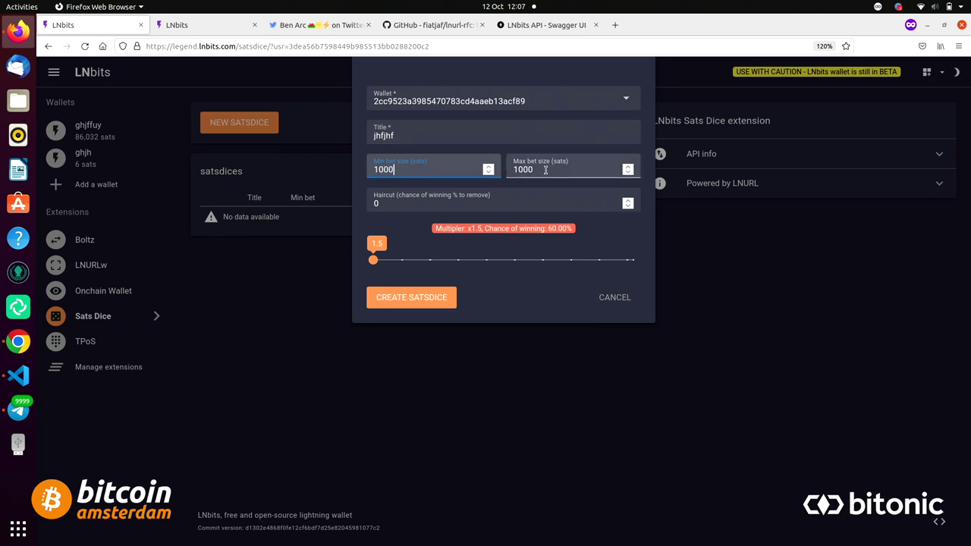
# Set the satsdice's haircut to 2 and try to create it.
pyautogui.click(413, 203)
pyautogui.press('BackSpace')
pyautogui.write('5')
pyautogui.press('BackSpace')
pyautogui.write('2')
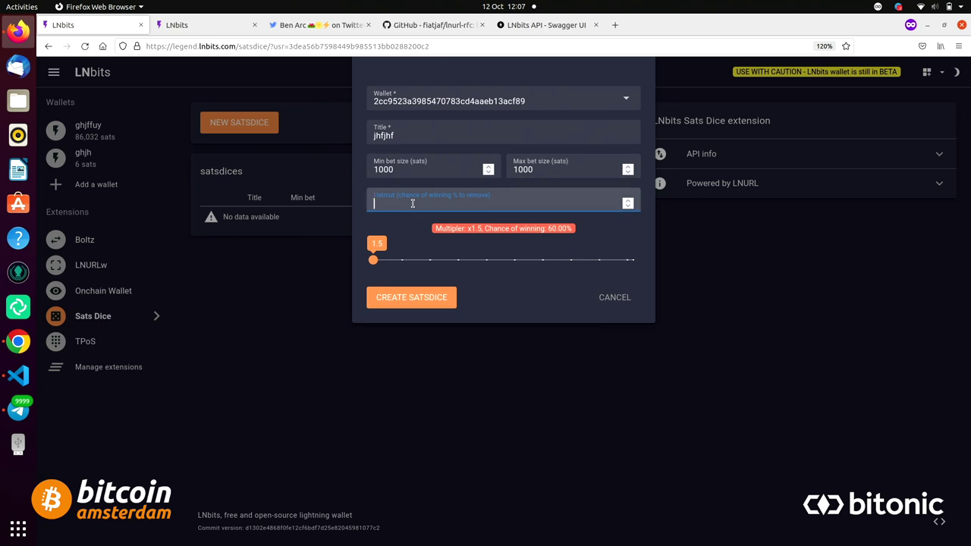
pyautogui.click(444, 304)
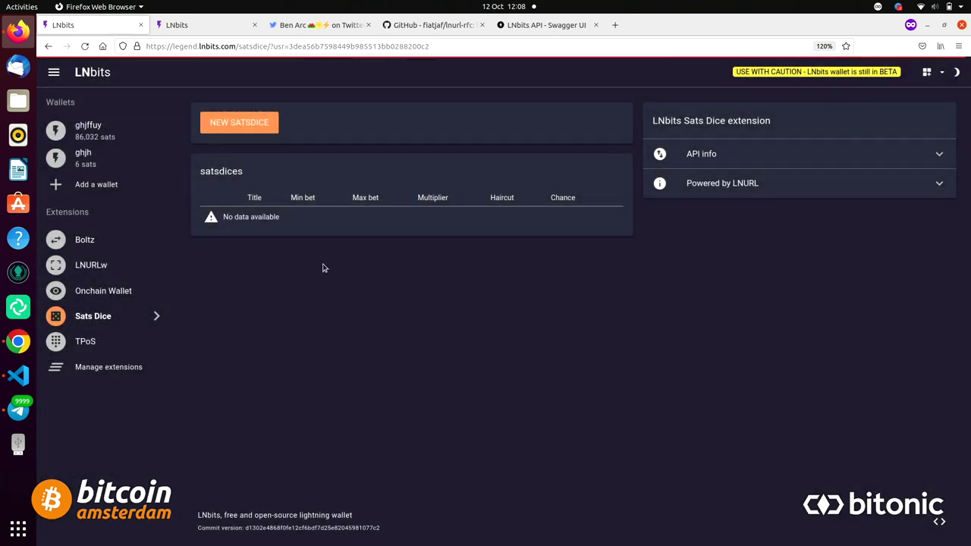
# Reload the Sats Dice page and start another satsdice on the ghjffuy wallet titled hgfhgfjh.
pyautogui.click(85, 46)
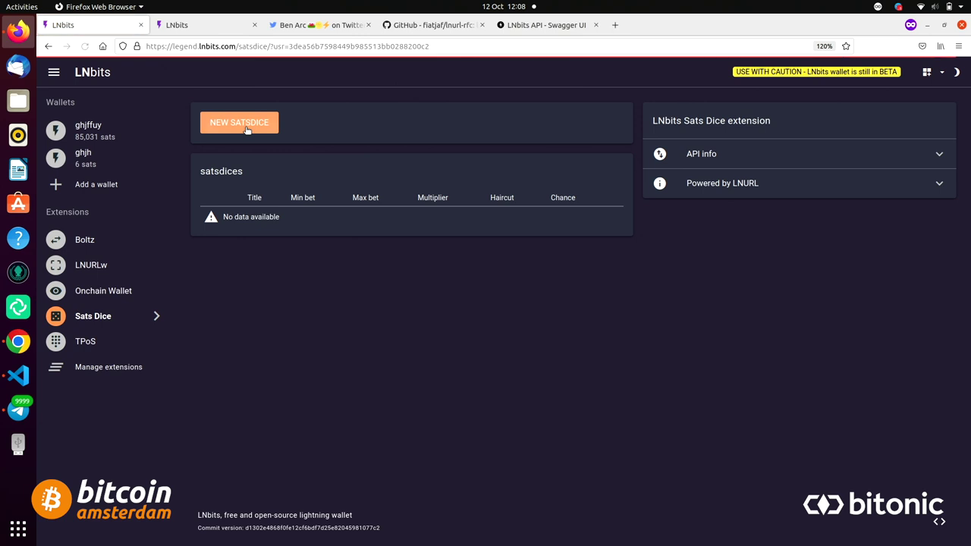
pyautogui.click(247, 127)
pyautogui.click(471, 106)
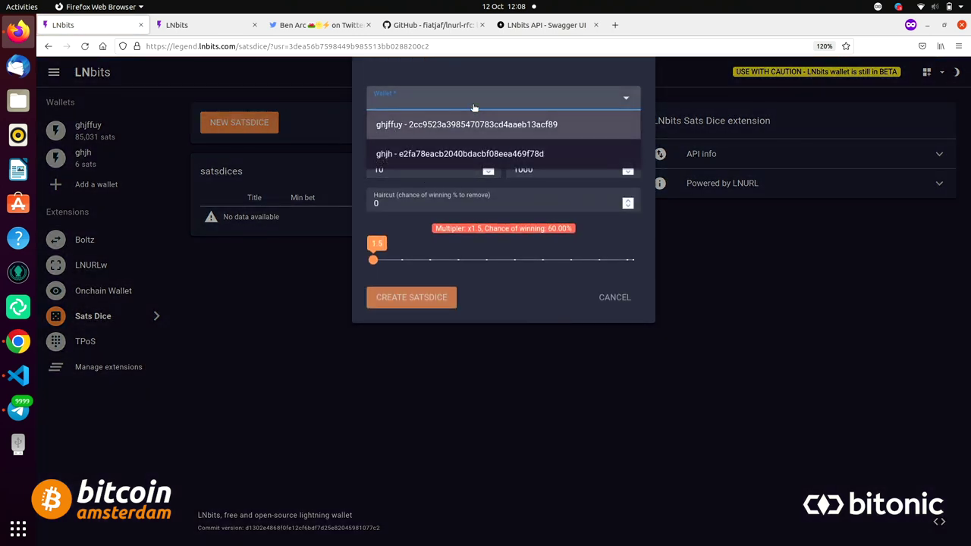
pyautogui.click(445, 123)
pyautogui.click(444, 125)
pyautogui.write('hgfhgfjh')
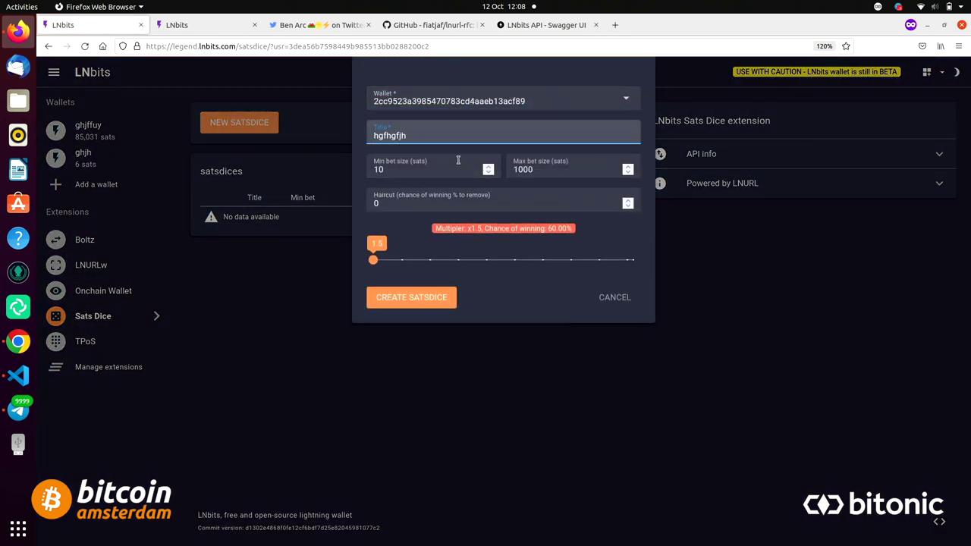
# Set the haircut to 2 and the minimum bet to 1000 sats, and create the satsdice.
pyautogui.click(432, 201)
pyautogui.press('BackSpace')
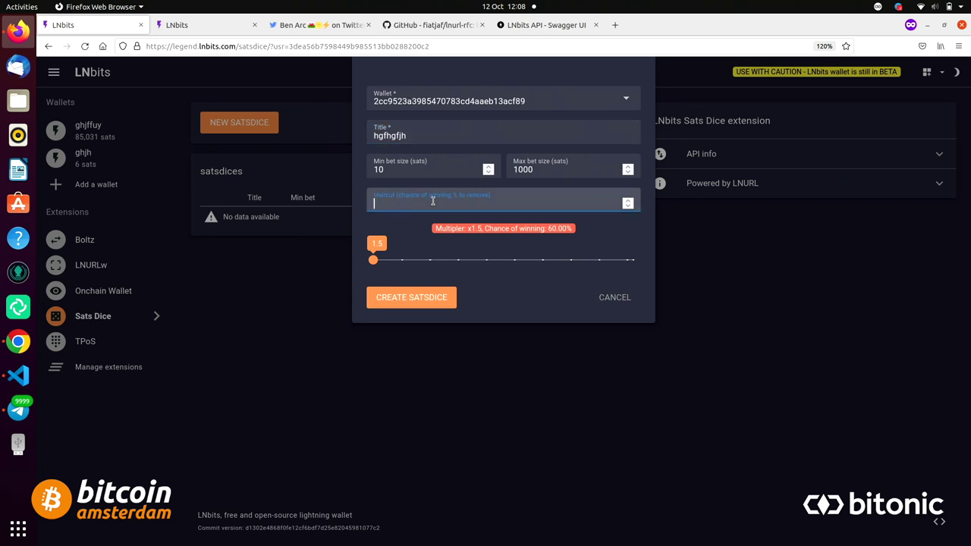
pyautogui.write('2')
pyautogui.click(443, 164)
pyautogui.write('000')
pyautogui.press('BackSpace')
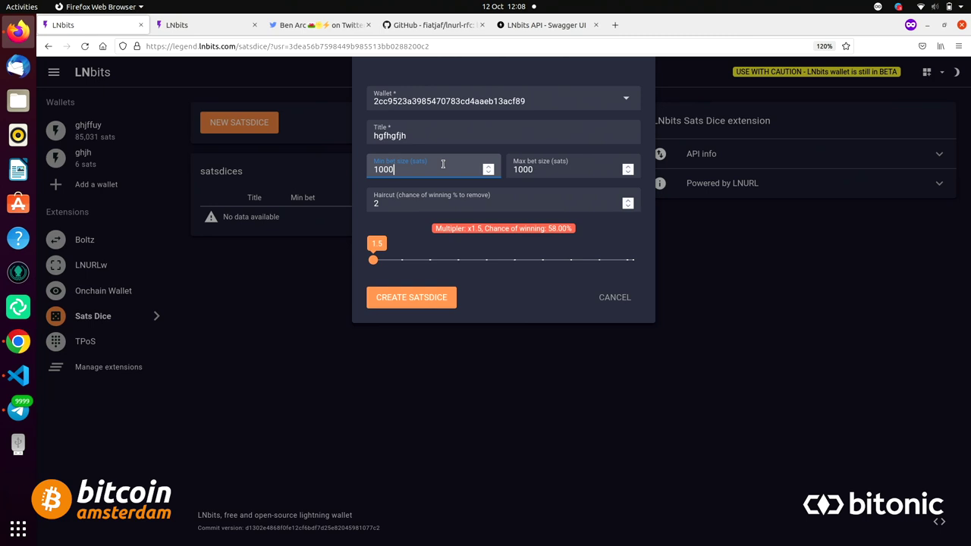
pyautogui.click(428, 297)
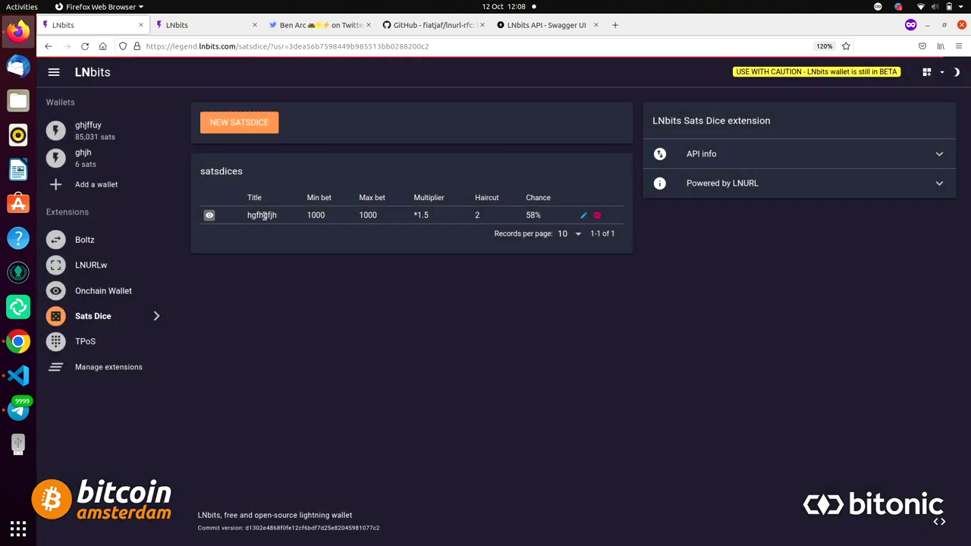
# Show the QR code of the hgfhgfjh satsdice, close it and browse the list of available extensions.
pyautogui.click(209, 215)
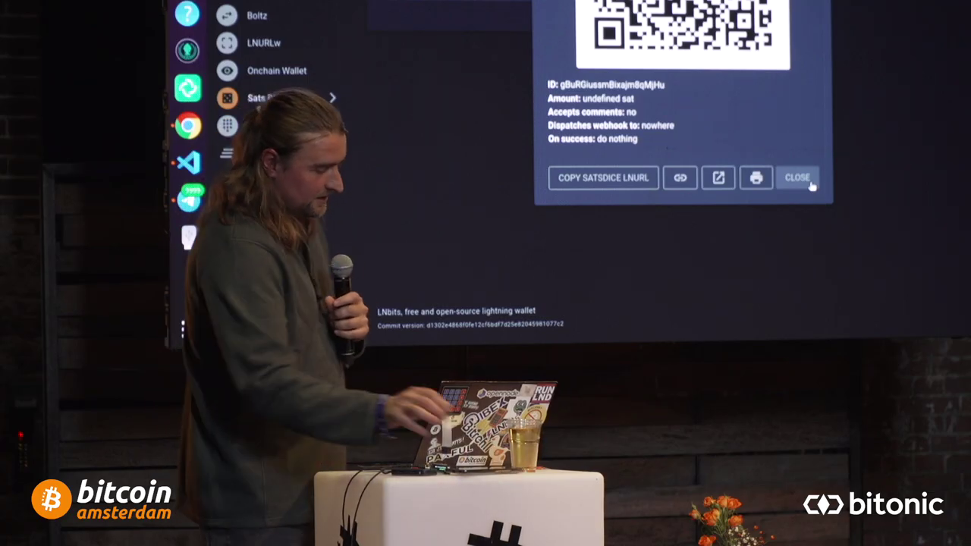
pyautogui.click(894, 117)
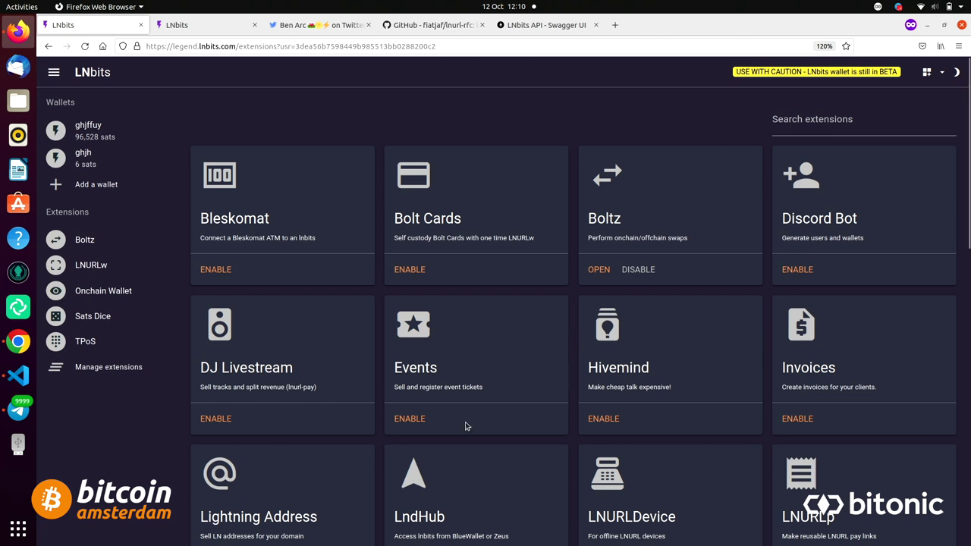
pyautogui.scroll(-5, 466, 426)
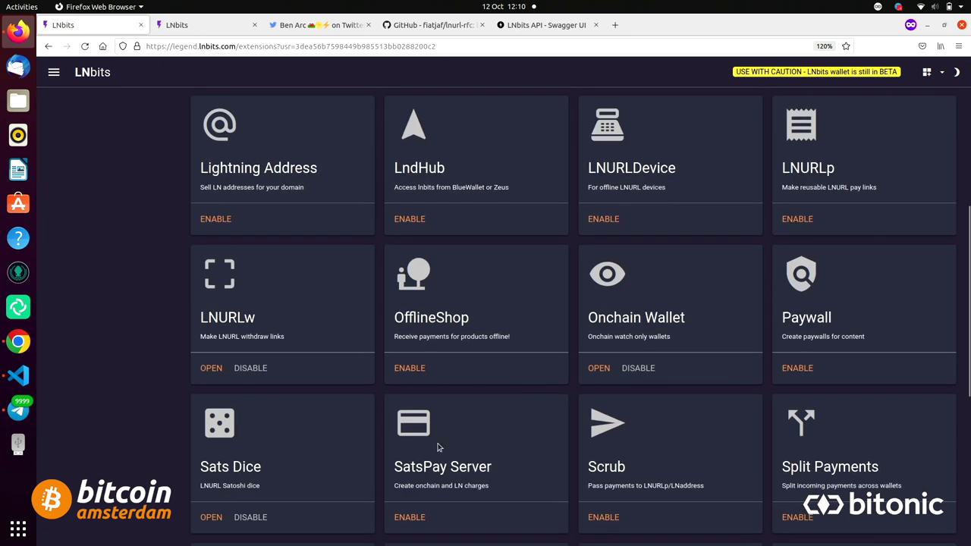
# Switch to Google Chrome, view the Tulip Cafe jukebox's shareable QR code and its public page, and return to the Spotify Jukebox extension.
pyautogui.hotkey('alt', 'Tab')
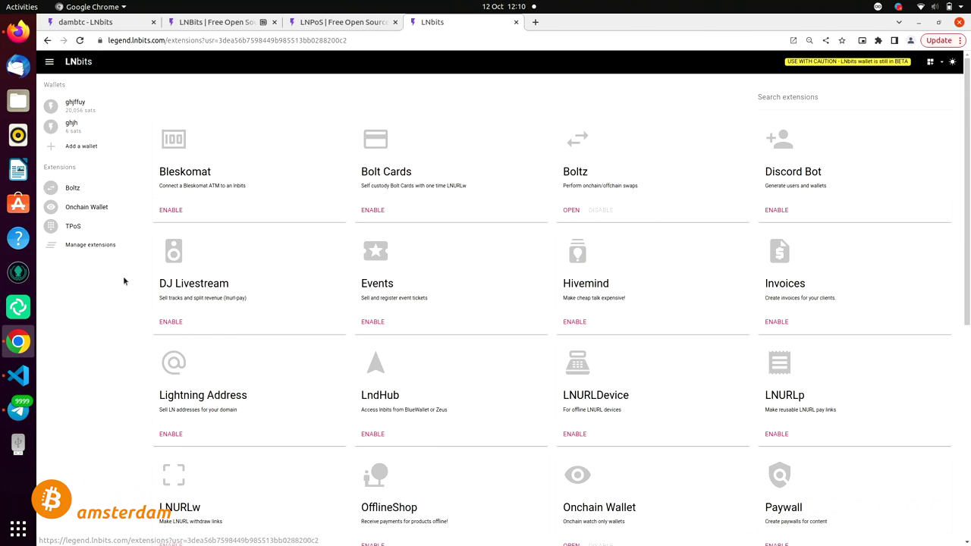
pyautogui.hotkey('alt', 'Tab')
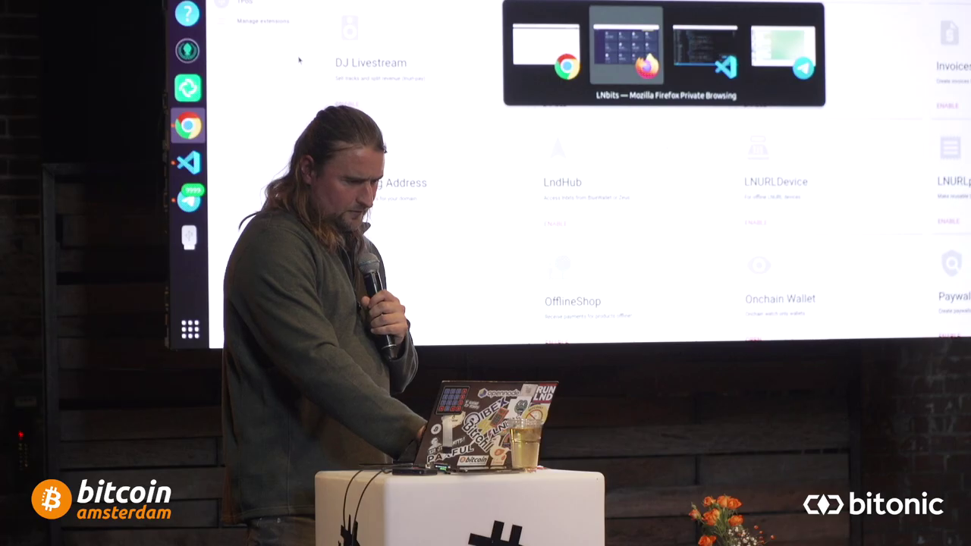
pyautogui.hotkey('alt', 'Tab')
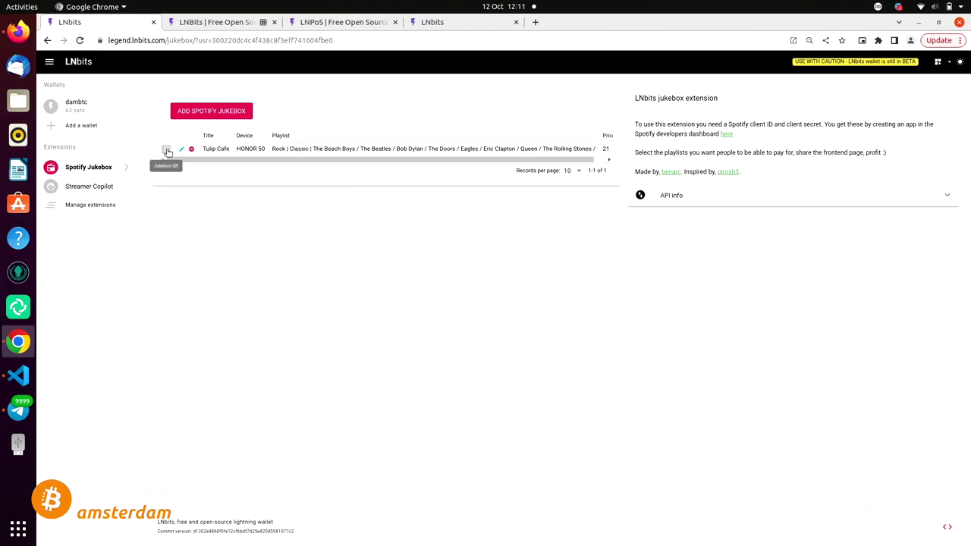
pyautogui.click(167, 150)
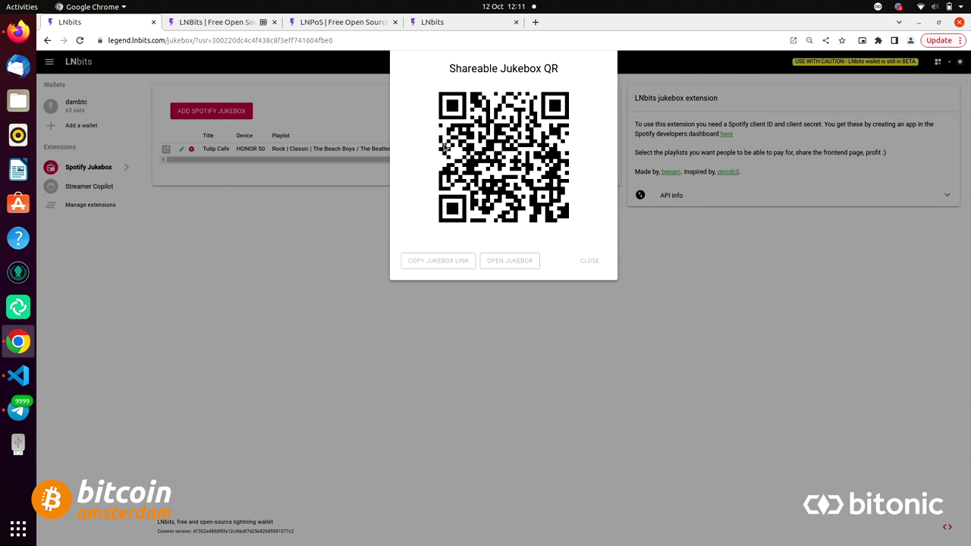
pyautogui.click(518, 264)
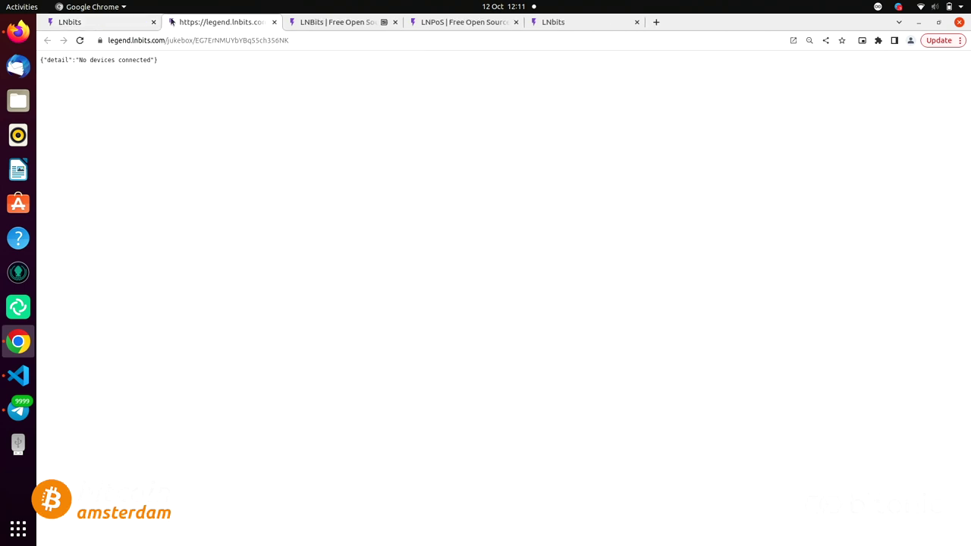
pyautogui.click(133, 23)
pyautogui.click(253, 232)
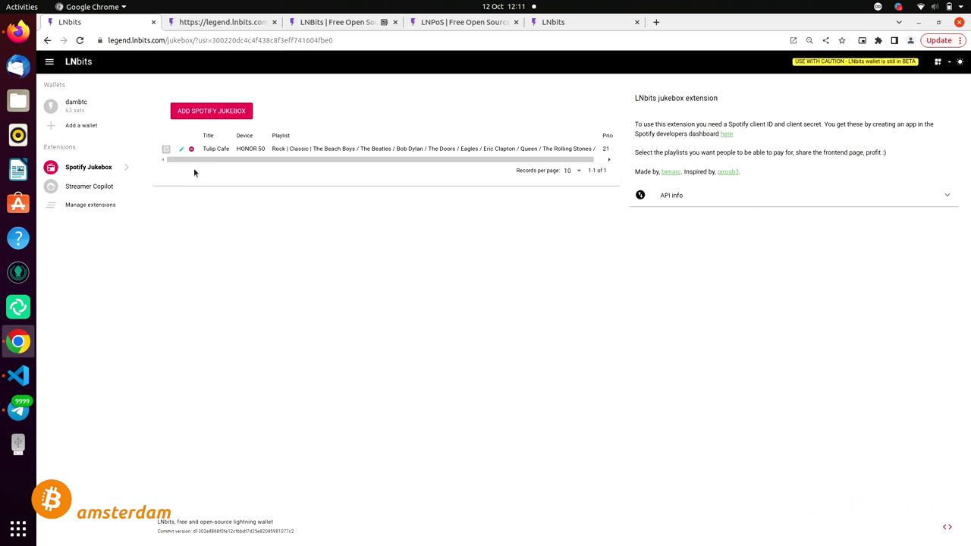
# Open the Tulip Cafe jukebox for editing and look over its setup stages.
pyautogui.click(182, 151)
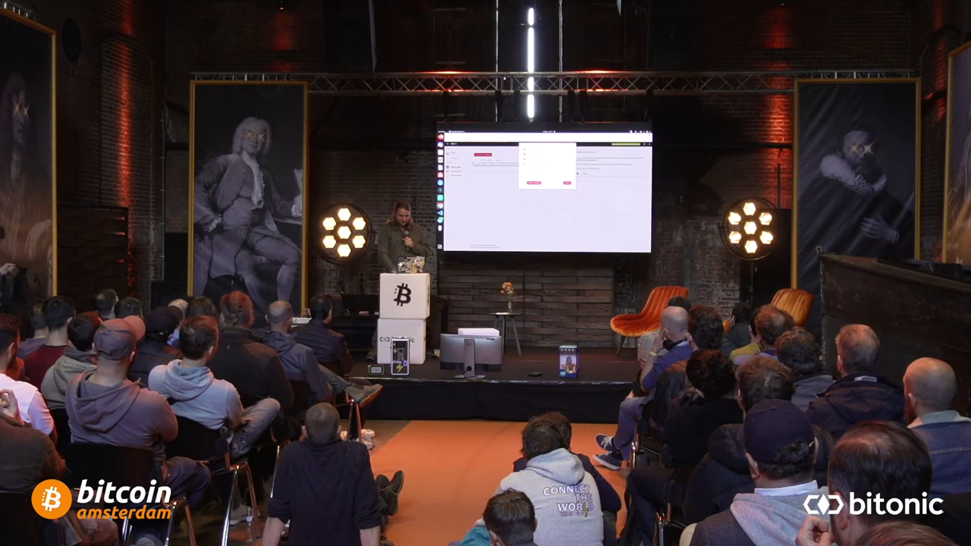
pyautogui.press('Escape')
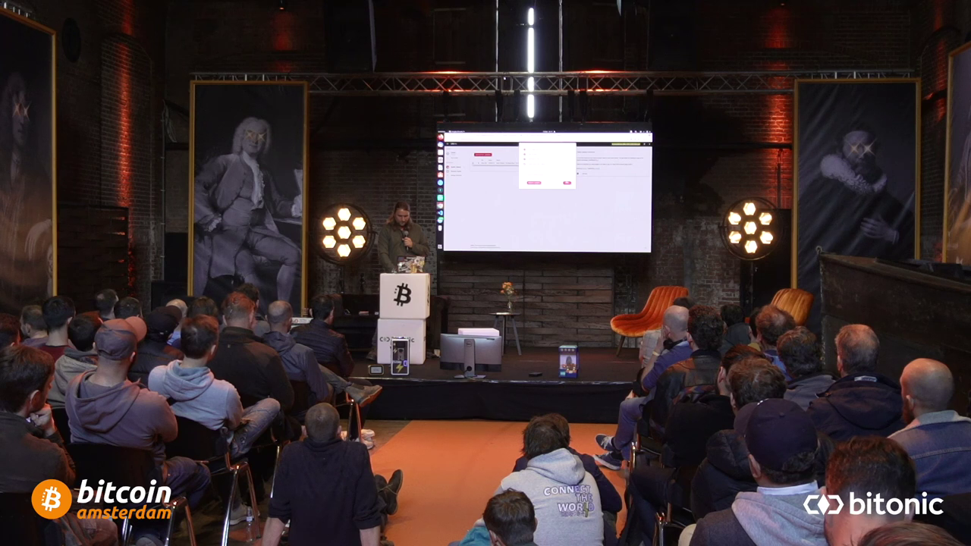
pyautogui.press('Return')
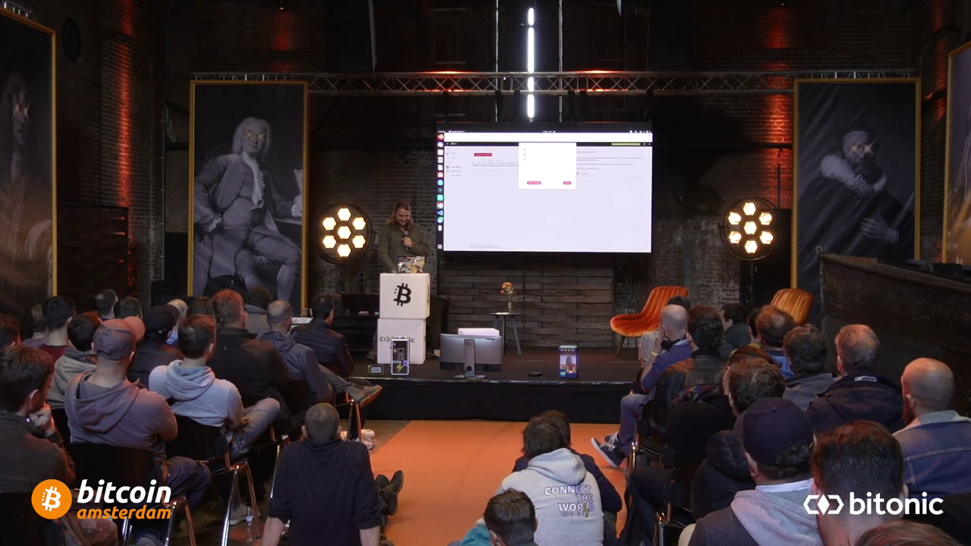
pyautogui.press('Return')
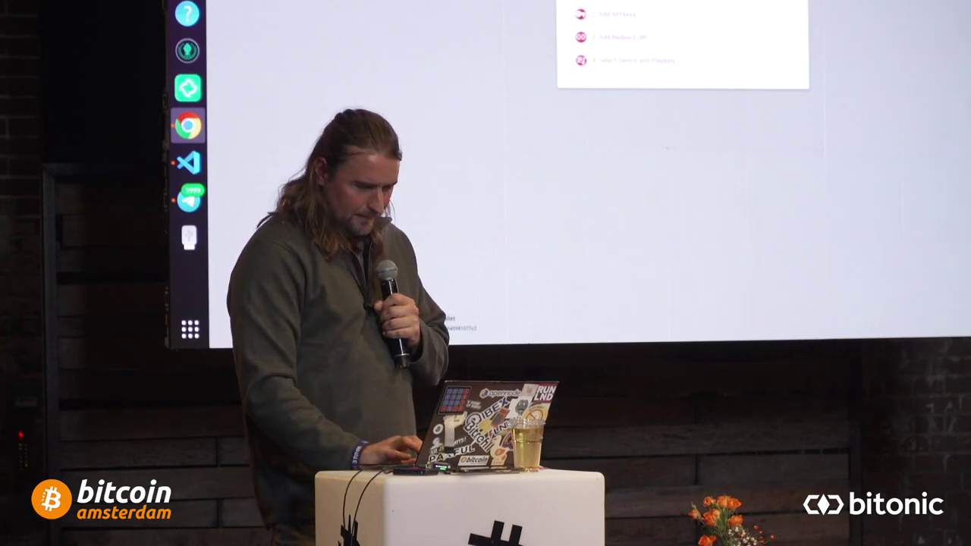
# Switch back to Firefox and enable the Spotify Jukebox extension.
pyautogui.hotkey('alt', 'Tab')
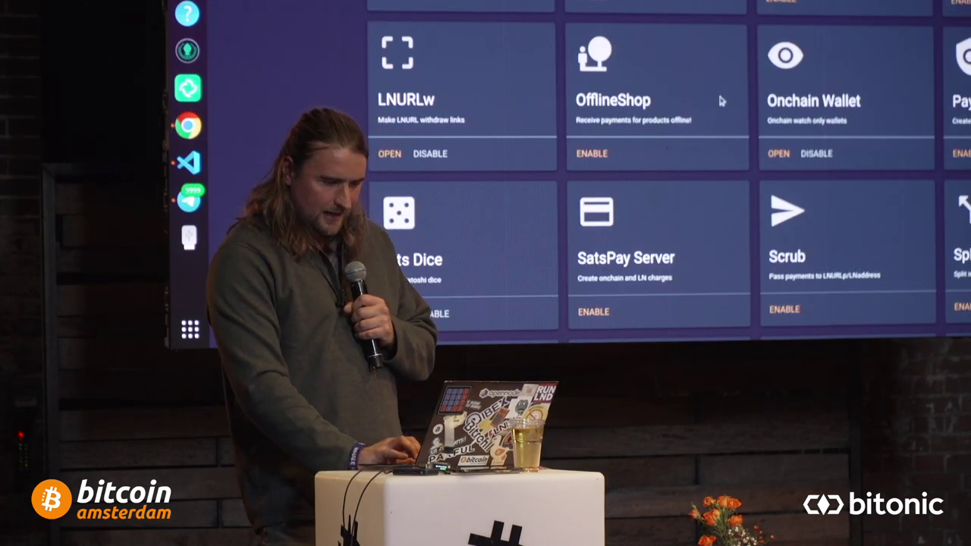
pyautogui.scroll(-5, 719, 95)
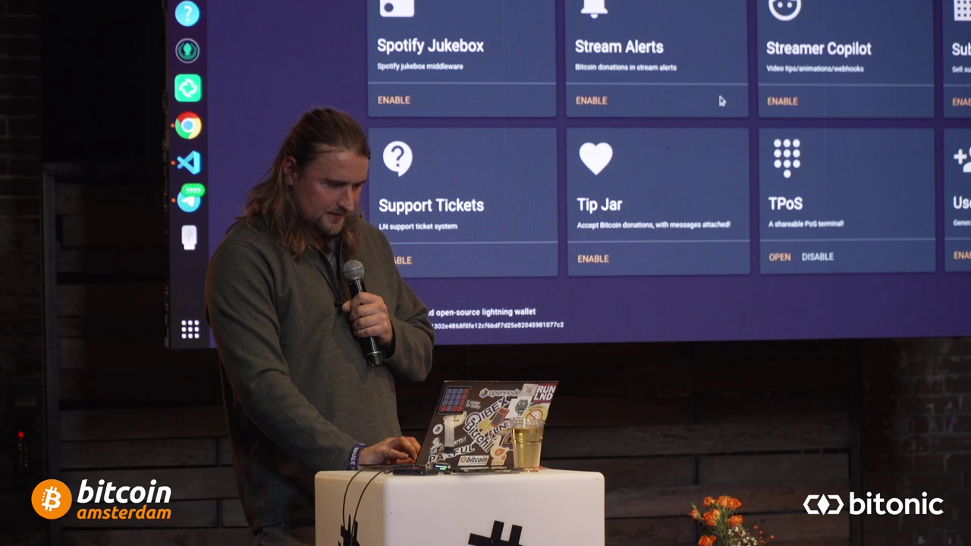
pyautogui.click(410, 102)
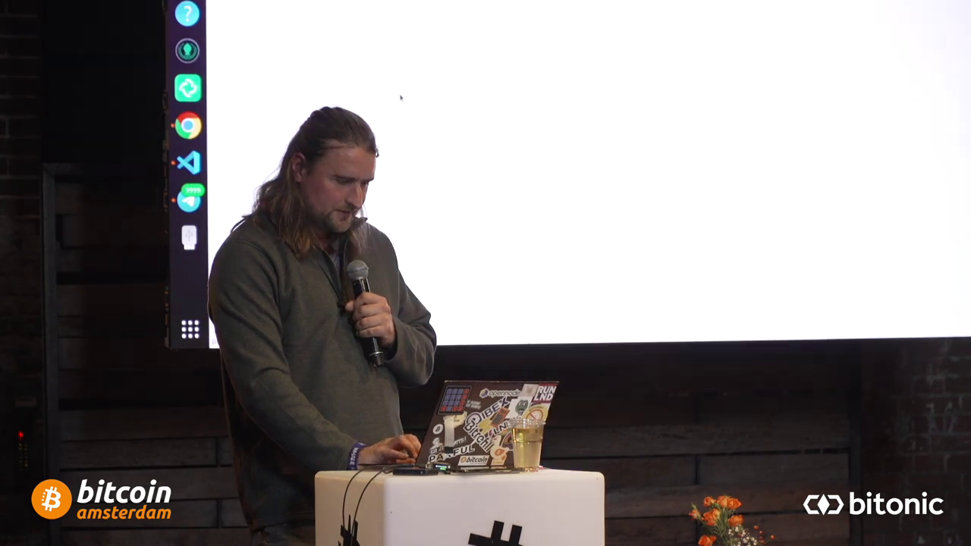
pyautogui.scroll(-5, 440, 157)
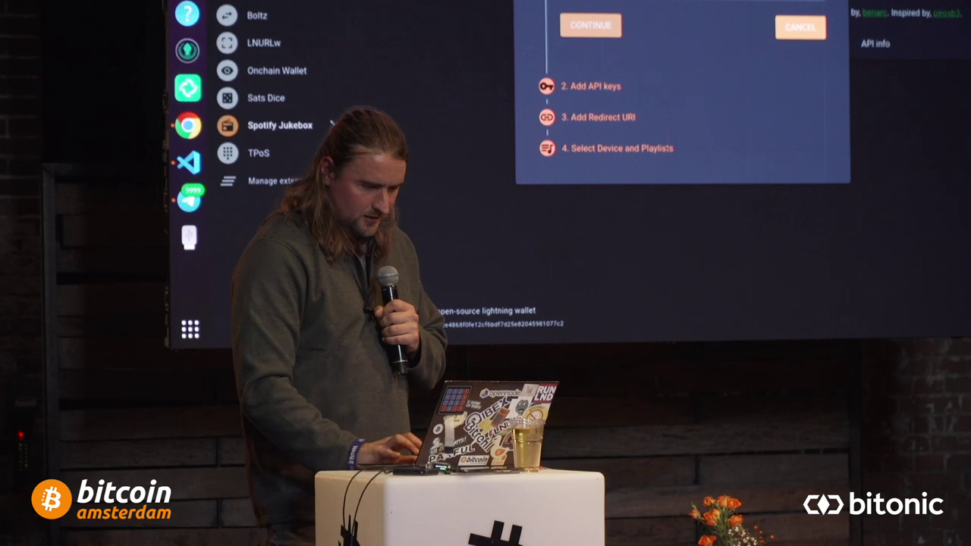
pyautogui.press('Return')
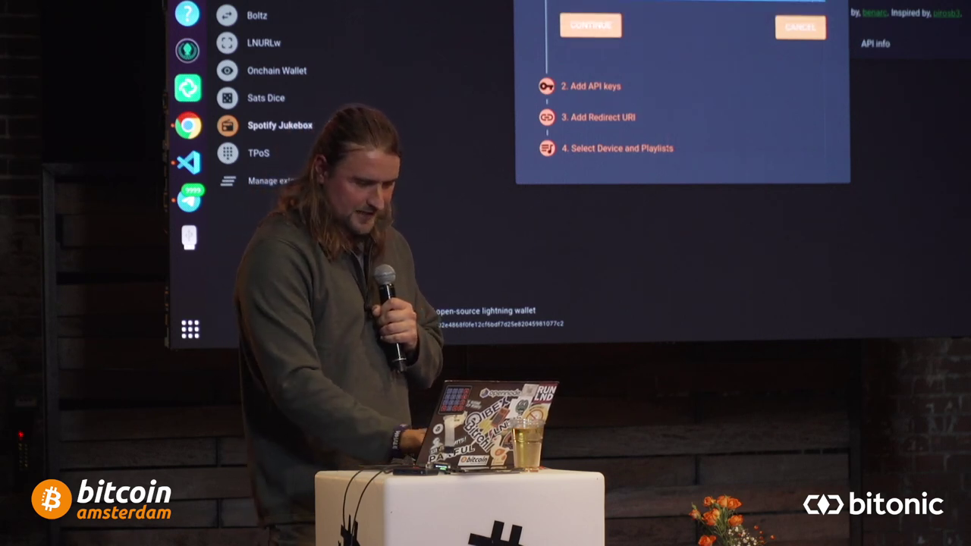
pyautogui.click(592, 25)
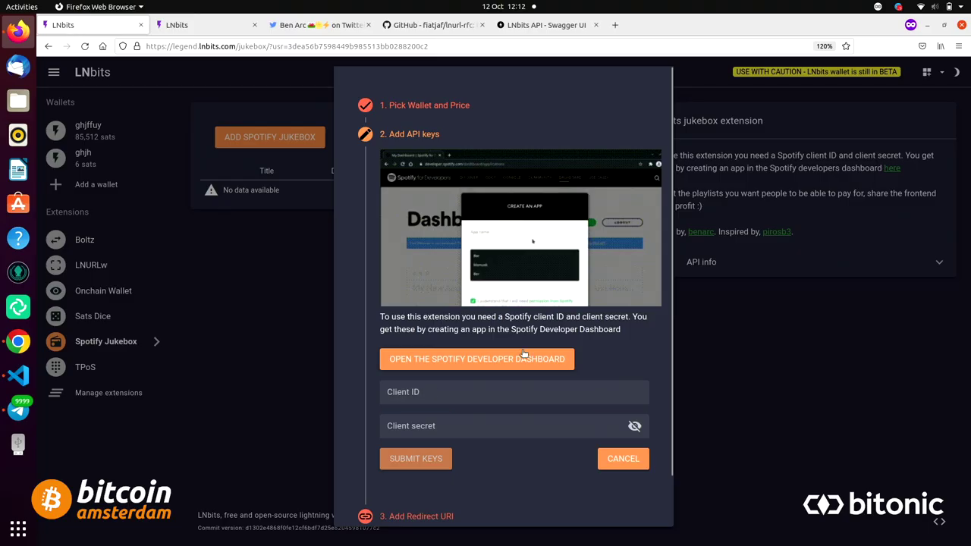
pyautogui.click(526, 360)
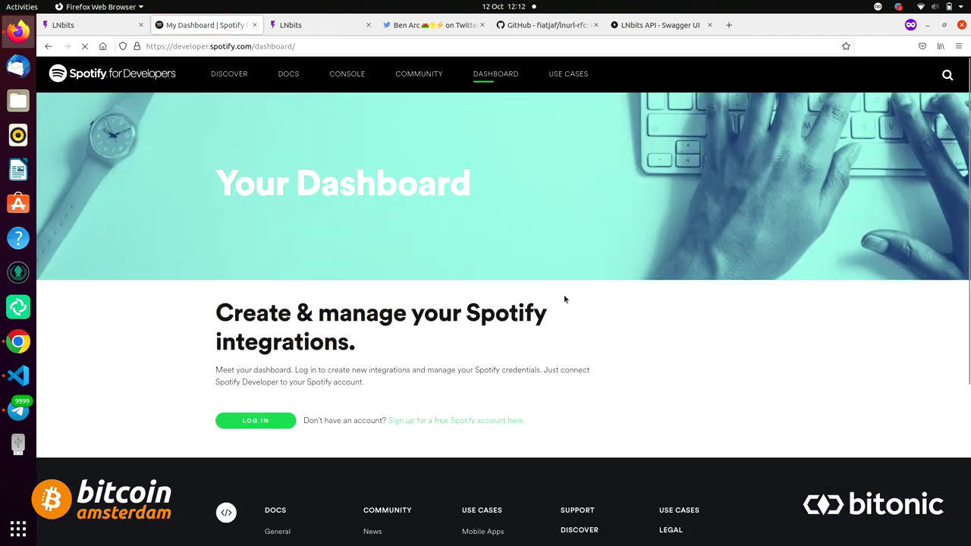
pyautogui.click(256, 26)
# Copy the Spotify Jukebox page's address and open it in a regular, non-private Firefox window.
pyautogui.click(254, 45)
pyautogui.rightClick(255, 46)
pyautogui.click(287, 92)
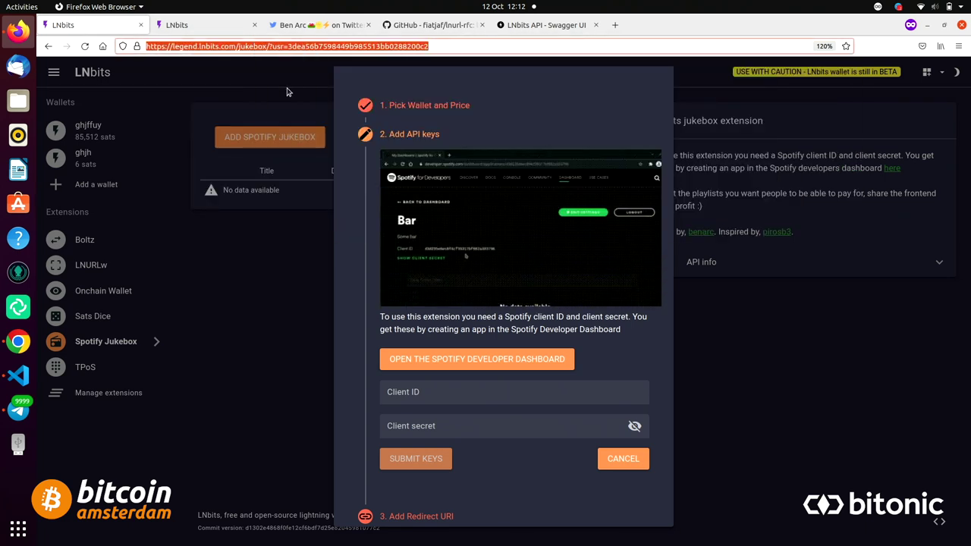
pyautogui.hotkey('alt', 'f')
pyautogui.click(96, 47)
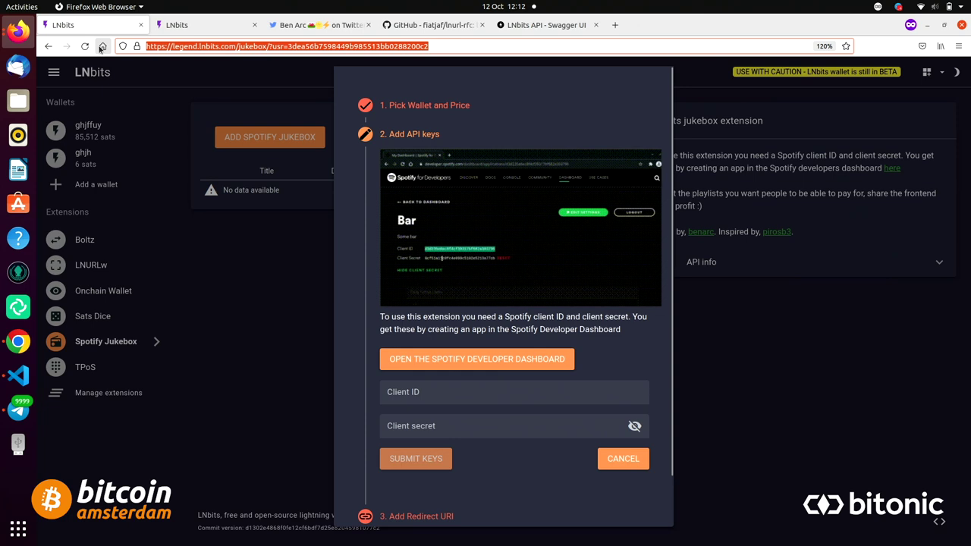
pyautogui.hotkey('ctrl', 'v')
pyautogui.press('Return')
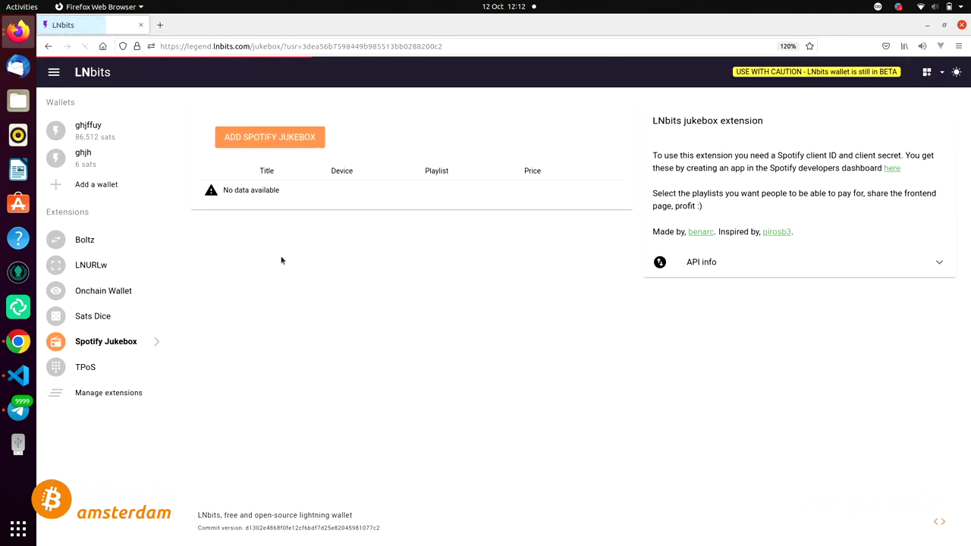
# Start a new Spotify jukebox named jhfjhf, pick its wallet, set the price per track to 100 and continue to the API keys stage.
pyautogui.click(300, 141)
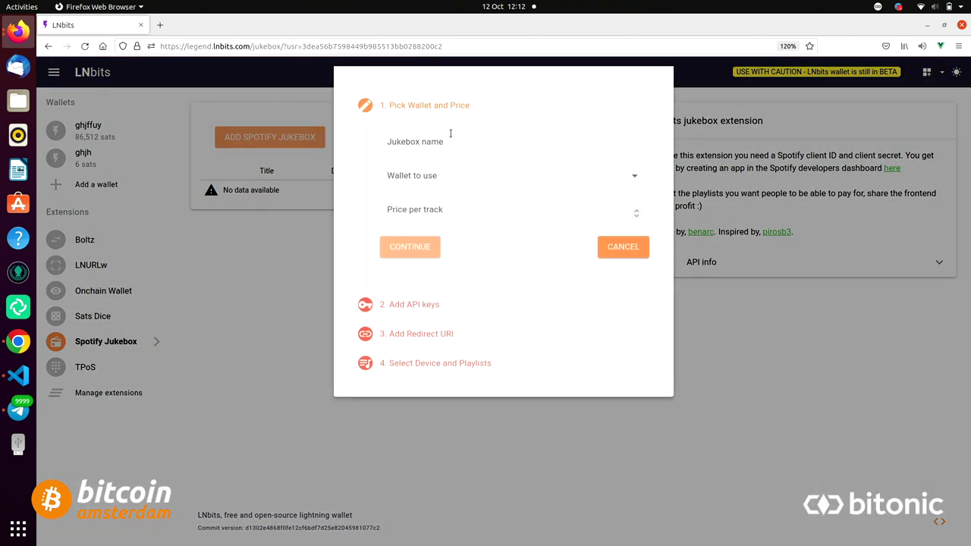
pyautogui.click(482, 175)
pyautogui.click(486, 199)
pyautogui.click(495, 213)
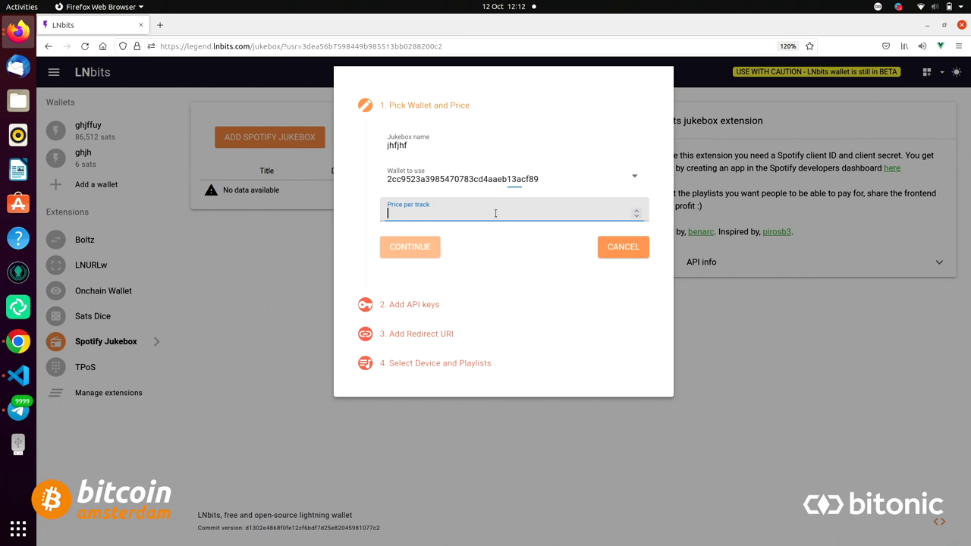
pyautogui.write('100')
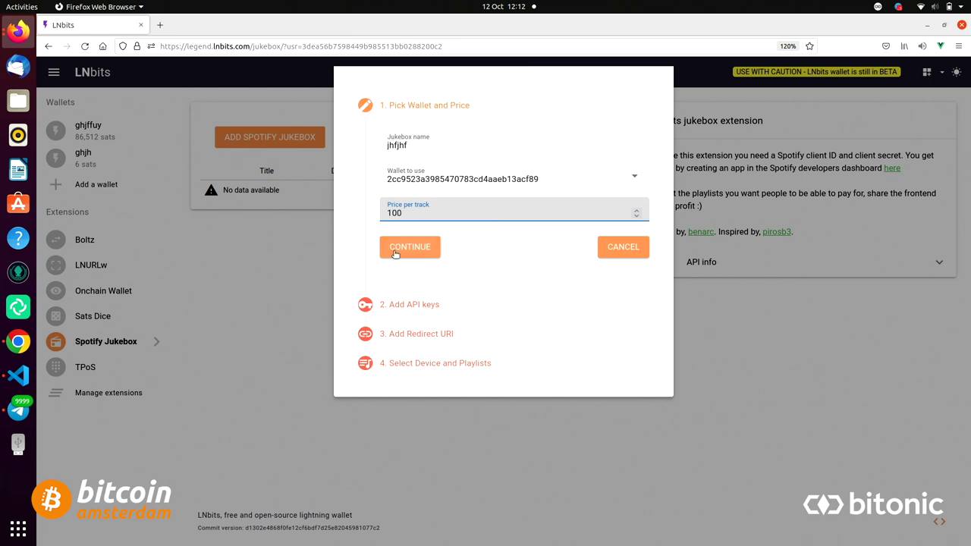
pyautogui.click(394, 250)
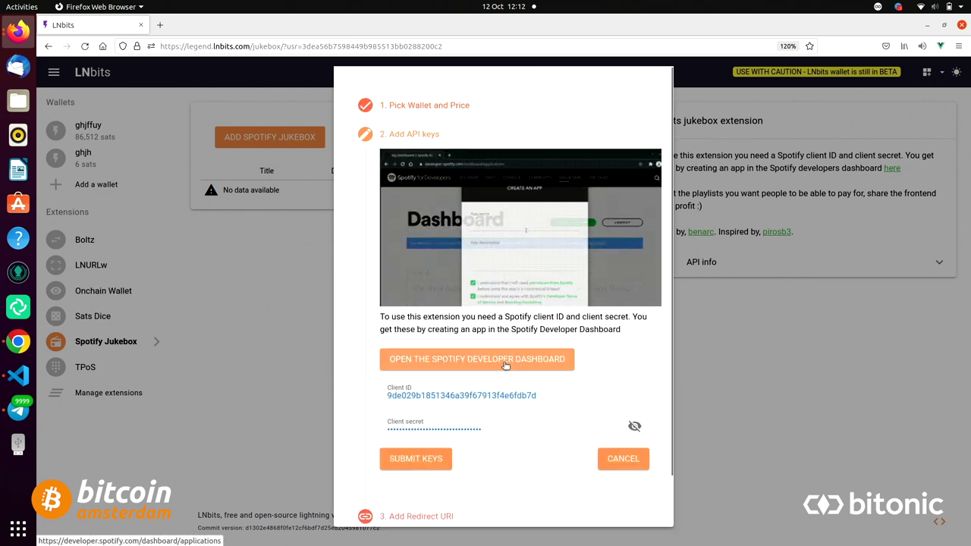
# Open the Spotify Developer Dashboard from the jukebox setup, log in and create an app named cafe with the description jhfhjfhj.
pyautogui.click(521, 360)
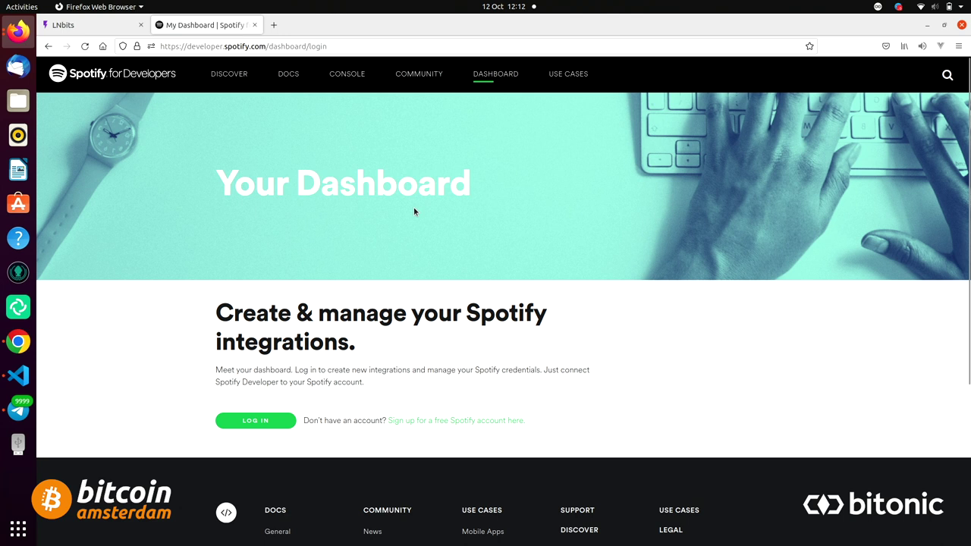
pyautogui.click(287, 424)
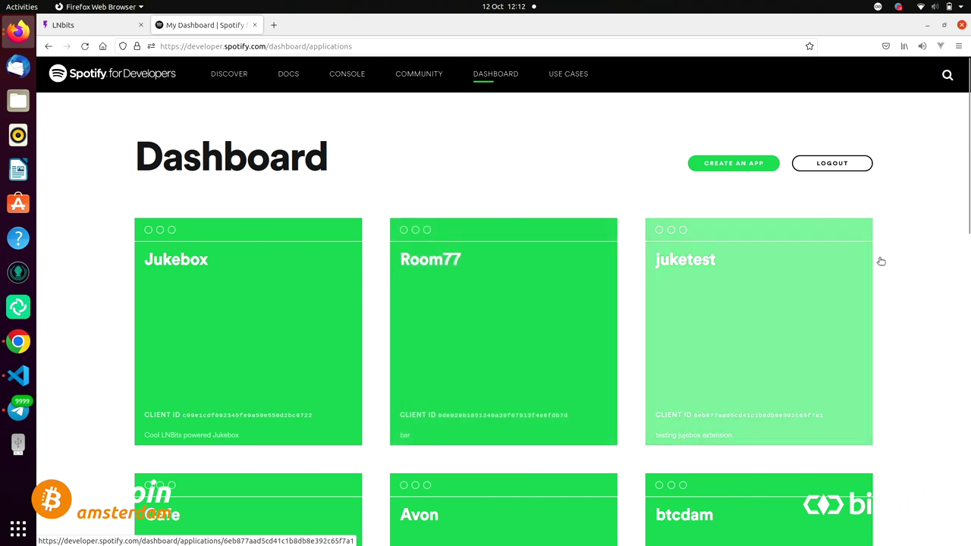
pyautogui.click(742, 163)
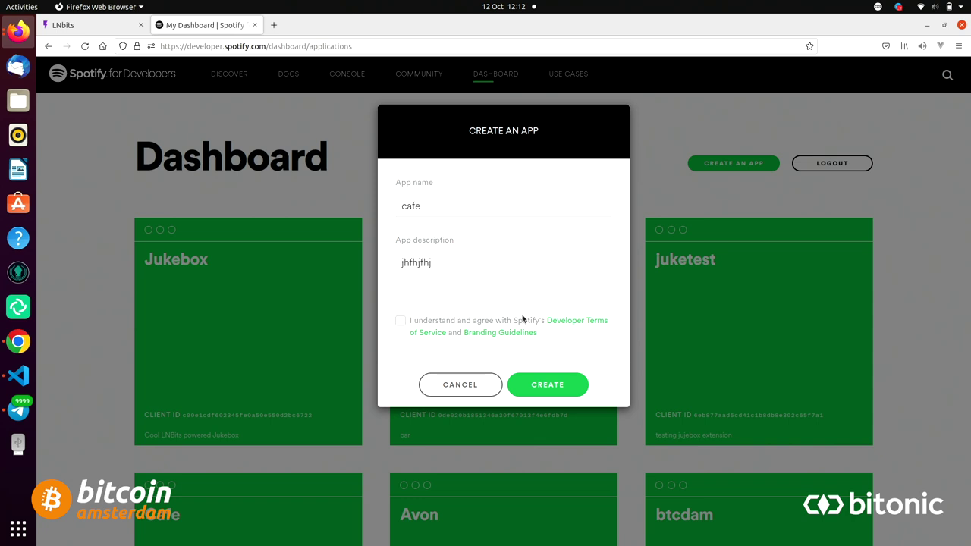
pyautogui.click(548, 389)
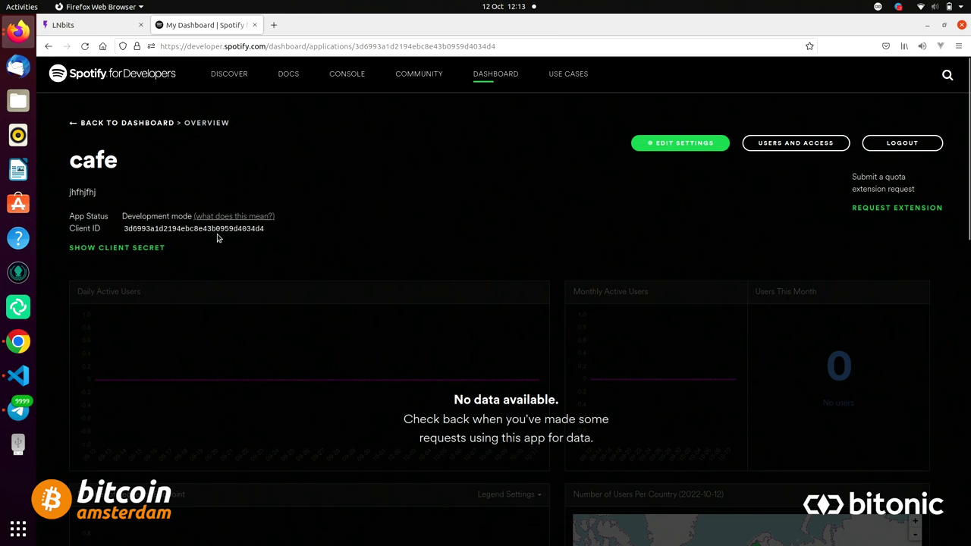
# Copy the cafe app's client ID and replace the jukebox's Client ID with it.
pyautogui.doubleClick(218, 229)
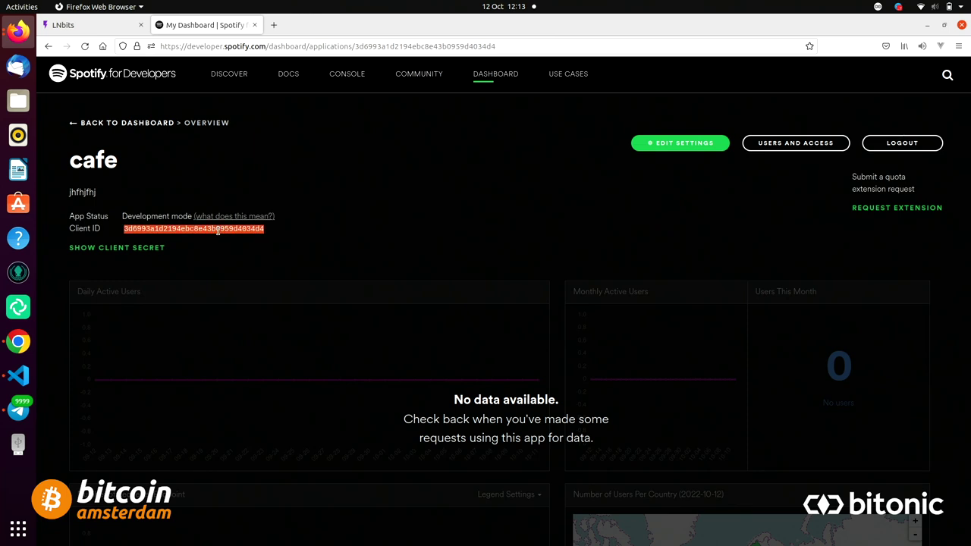
pyautogui.click(113, 25)
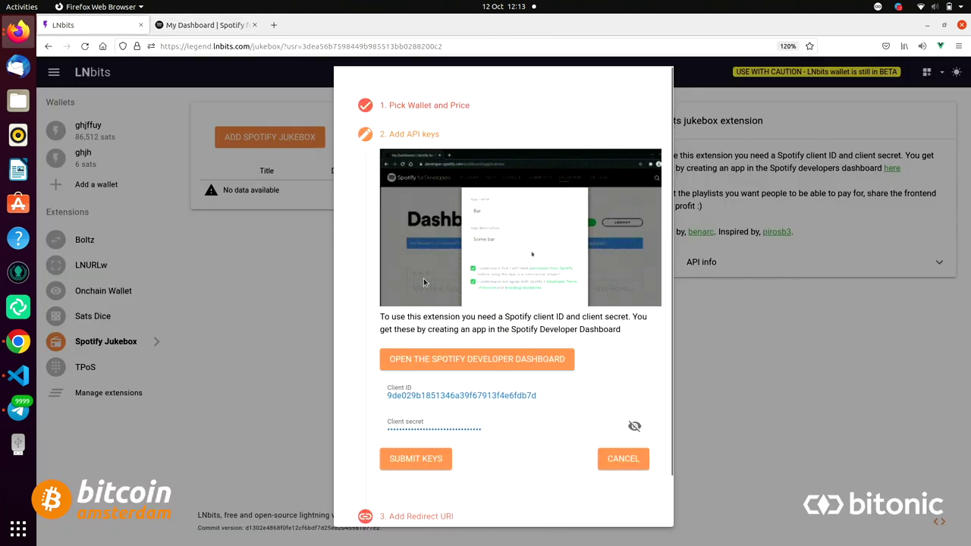
pyautogui.doubleClick(508, 396)
pyautogui.hotkey('ctrl', 'v')
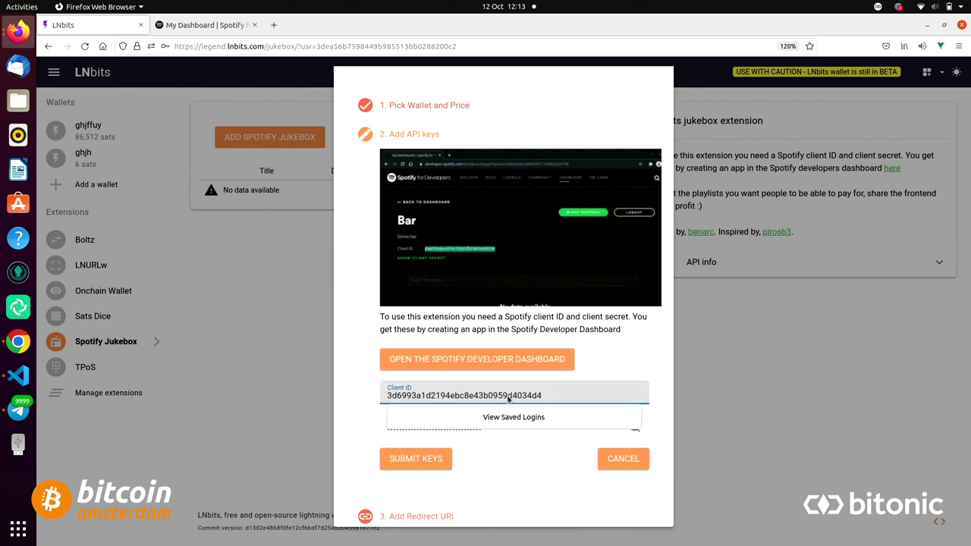
# Reveal and copy the cafe app's client secret, enter it as the jukebox's Client secret, submit the keys and decline saving the login.
pyautogui.click(227, 27)
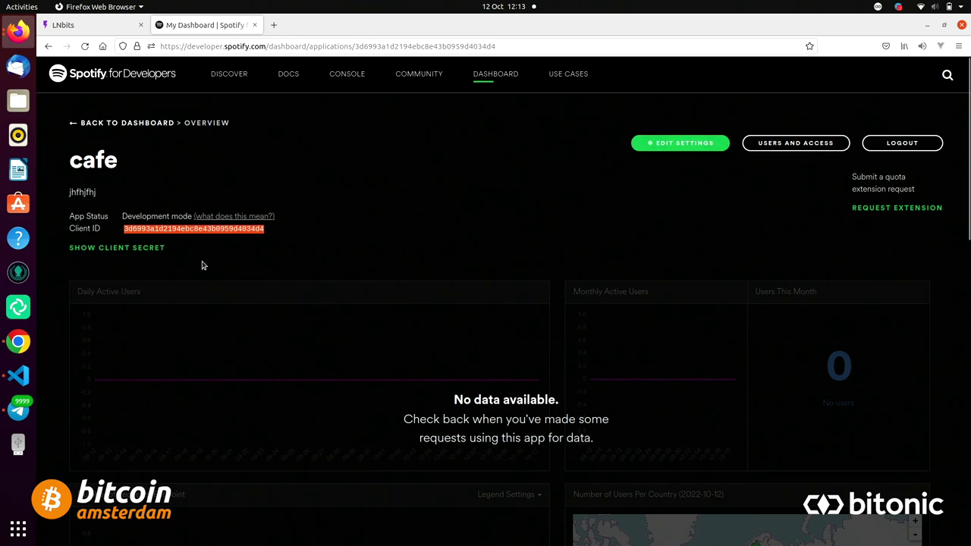
pyautogui.click(136, 247)
pyautogui.doubleClick(173, 248)
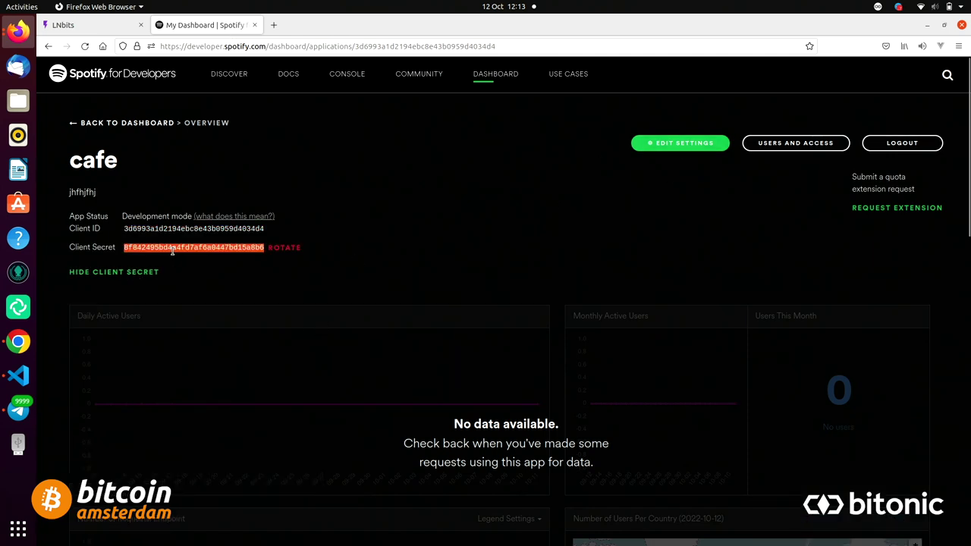
pyautogui.hotkey('alt', 'Tab')
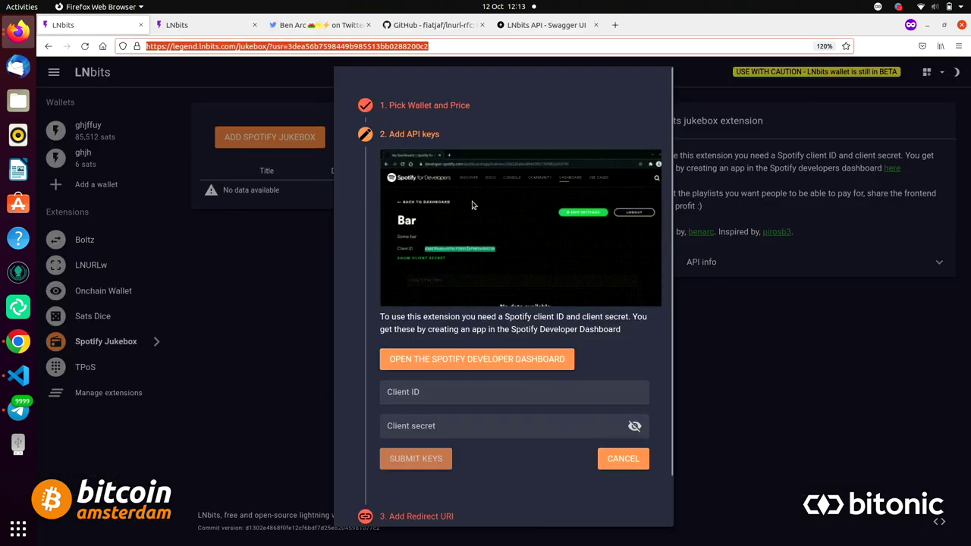
pyautogui.hotkey('alt', 'Tab')
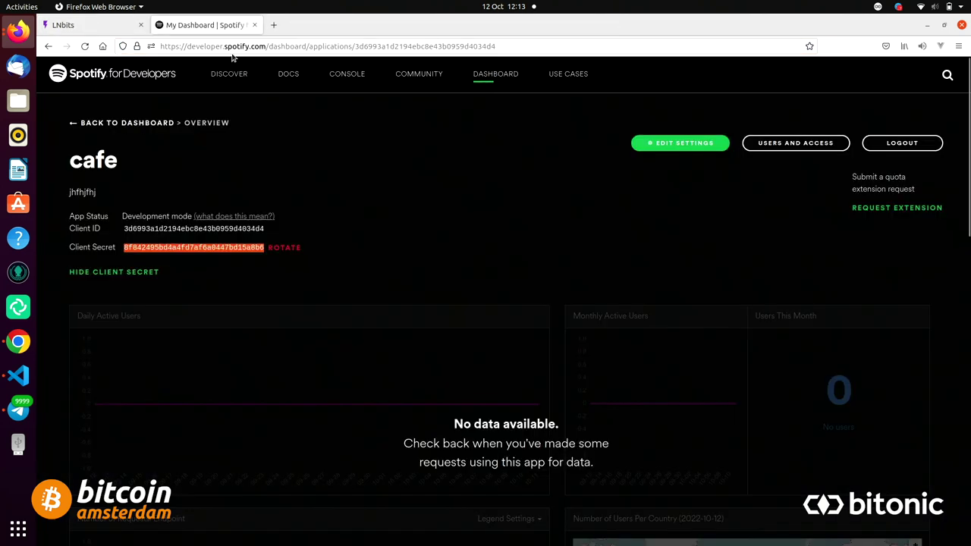
pyautogui.click(97, 25)
pyautogui.click(409, 421)
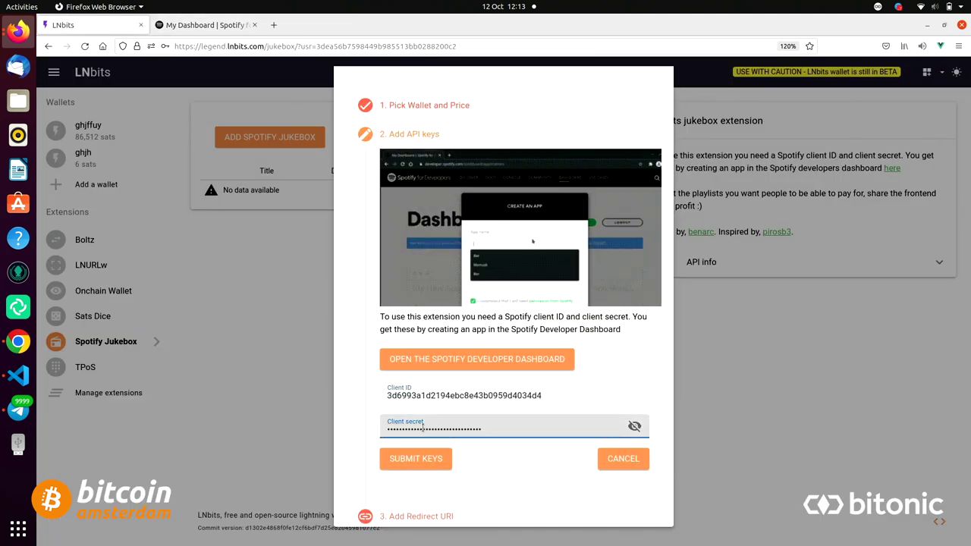
pyautogui.click(439, 459)
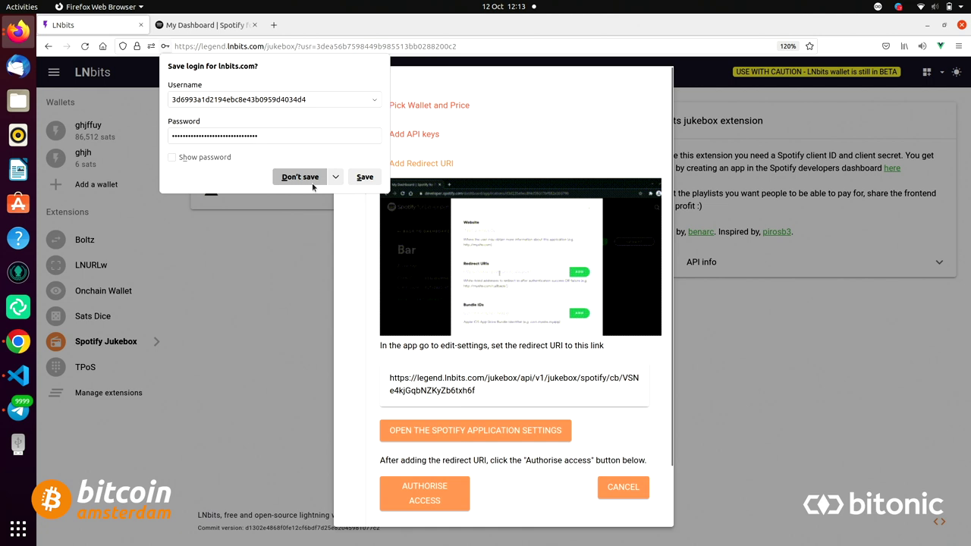
pyautogui.click(300, 176)
# Copy the jukebox's redirect link and open the cafe app in the Spotify Developer Dashboard.
pyautogui.scroll(-2, 508, 341)
pyautogui.click(503, 318)
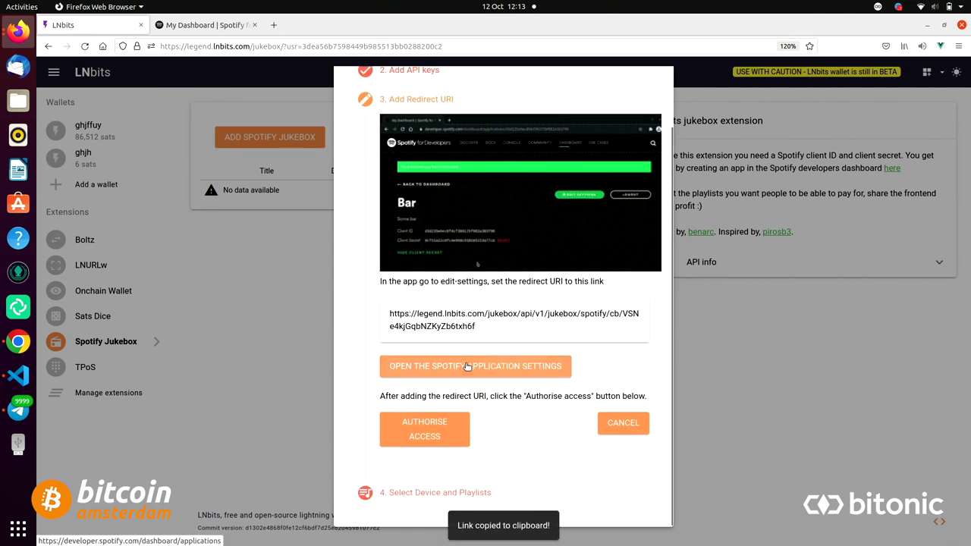
pyautogui.click(468, 365)
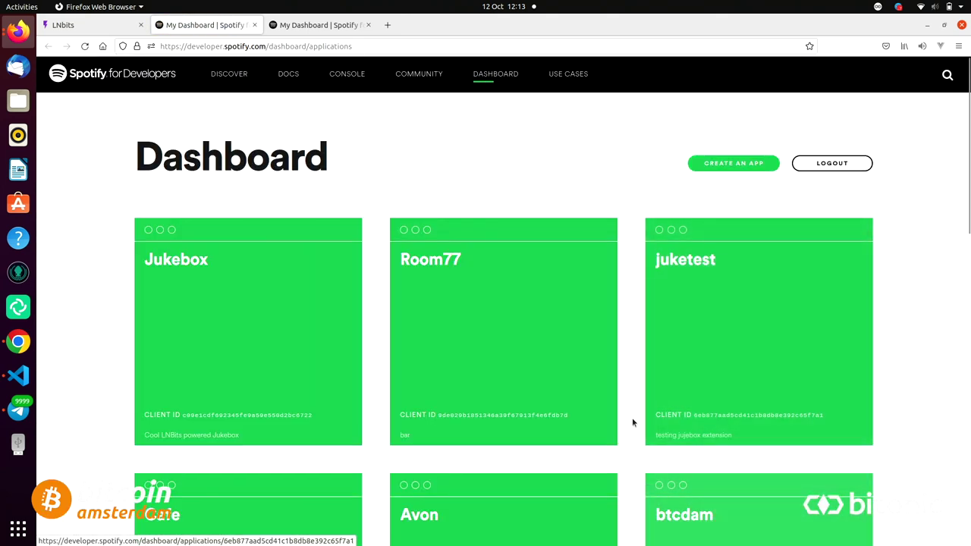
pyautogui.scroll(-5, 634, 423)
pyautogui.click(319, 427)
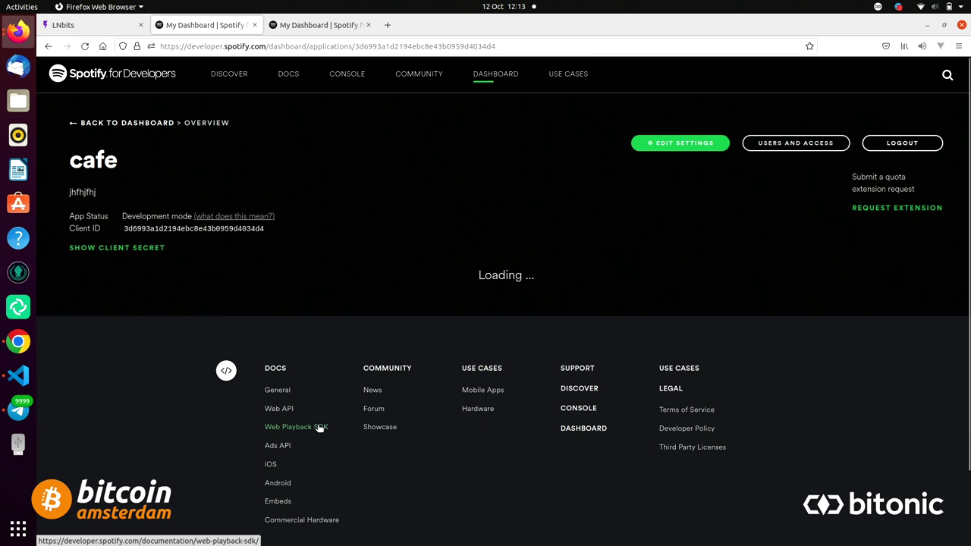
# Add the copied jukebox link to the cafe app's Redirect URIs and save the app settings.
pyautogui.click(708, 147)
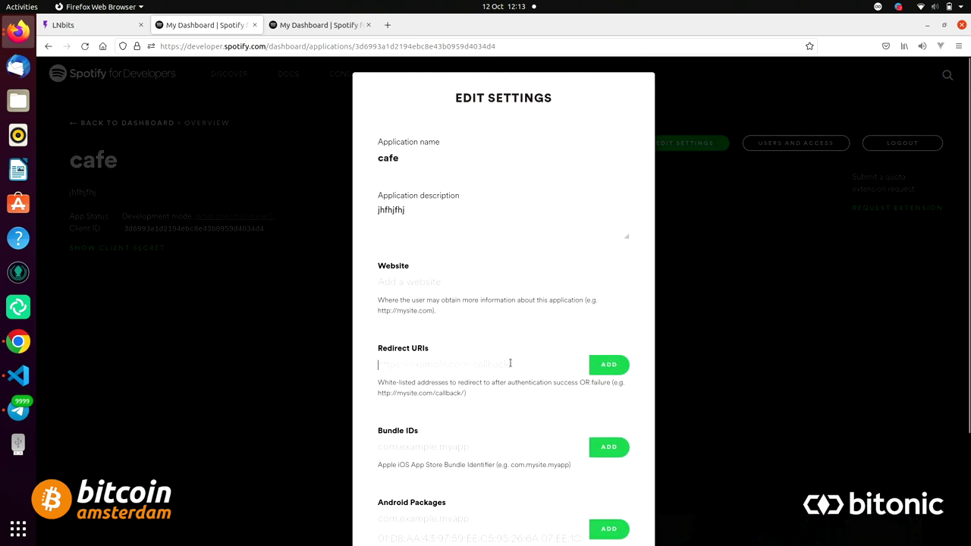
pyautogui.hotkey('ctrl', 'v')
pyautogui.click(604, 366)
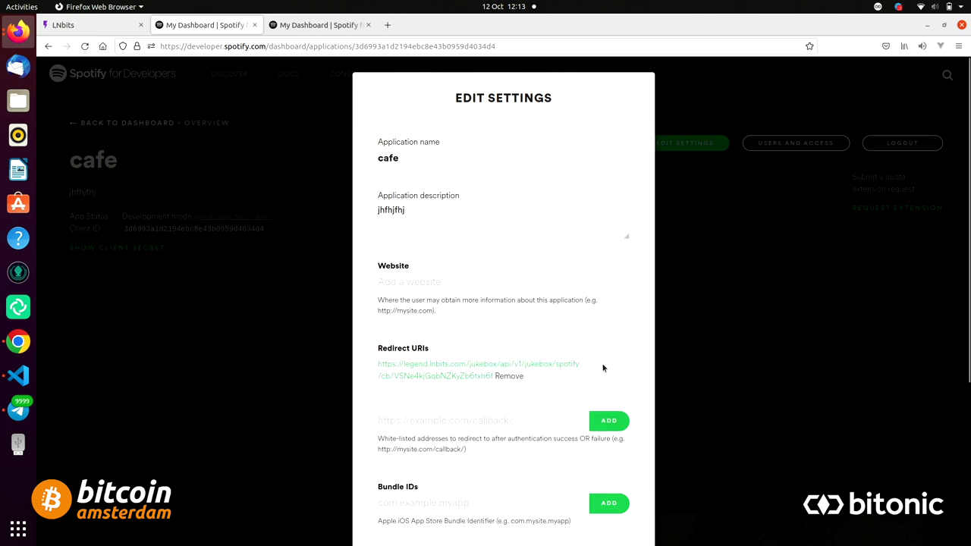
pyautogui.scroll(-5, 516, 413)
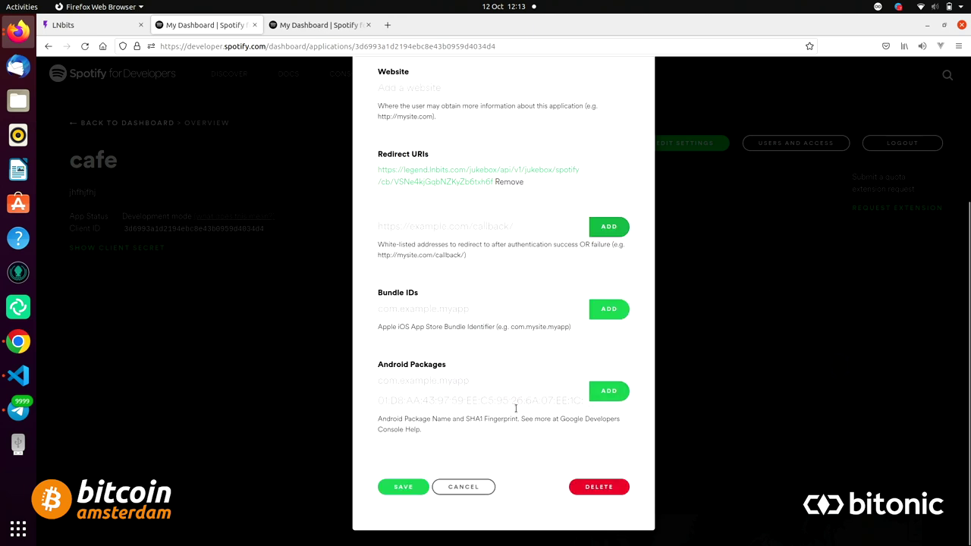
pyautogui.click(403, 487)
# Authorise access from the jukebox setup and agree to Spotify's permission request for the cafe app.
pyautogui.click(99, 28)
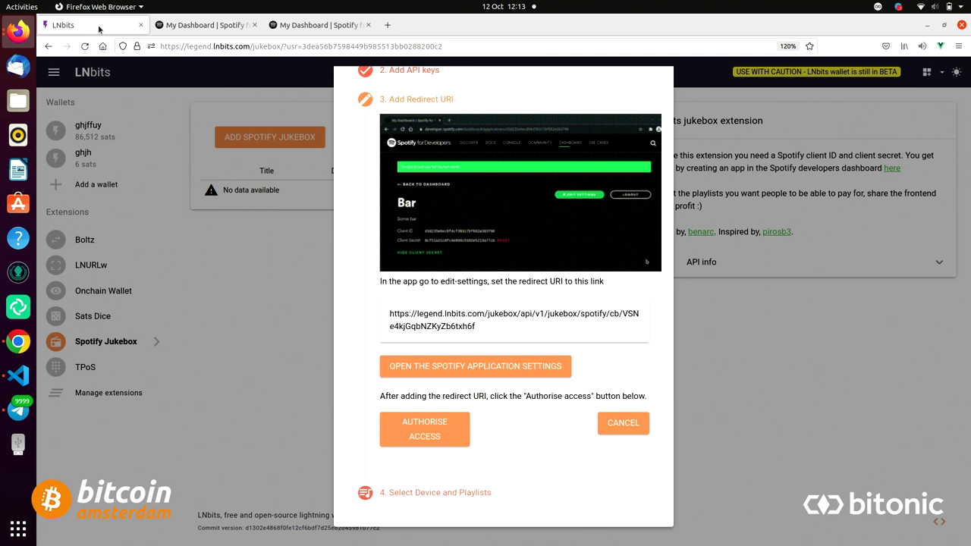
pyautogui.click(425, 430)
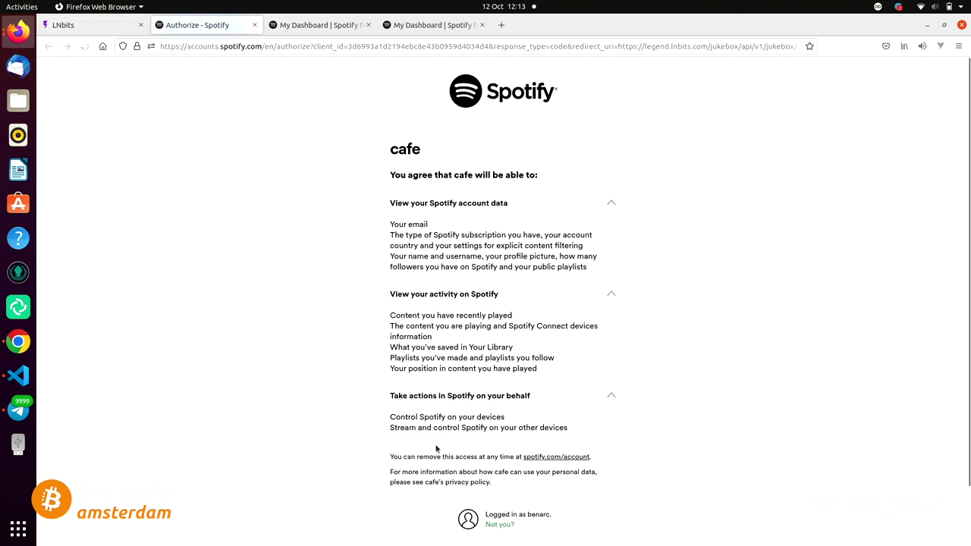
pyautogui.scroll(-2, 506, 449)
pyautogui.click(499, 502)
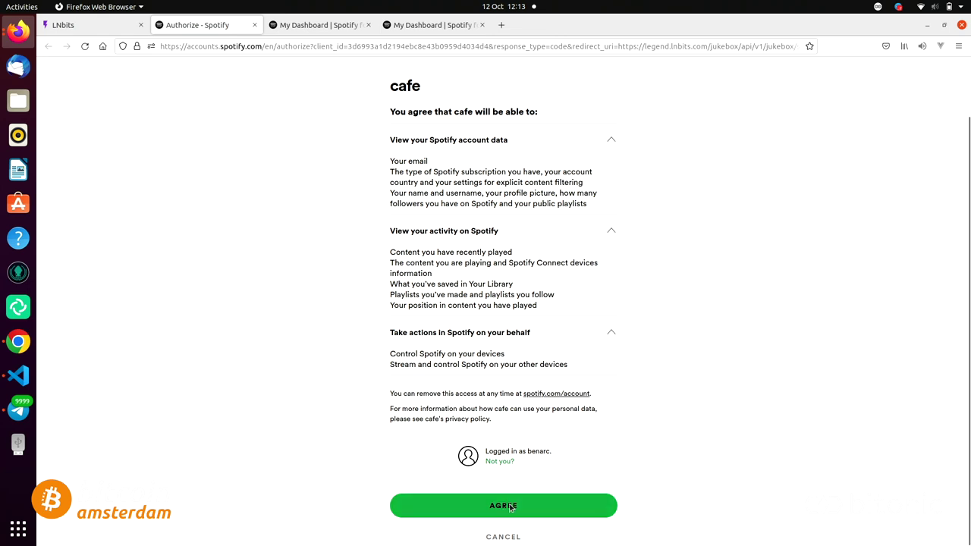
# Back in the LNbits jukebox setup, choose the HONOR 50 device and the "Rock | Classic" playlist, and create the jukebox.
pyautogui.click(102, 25)
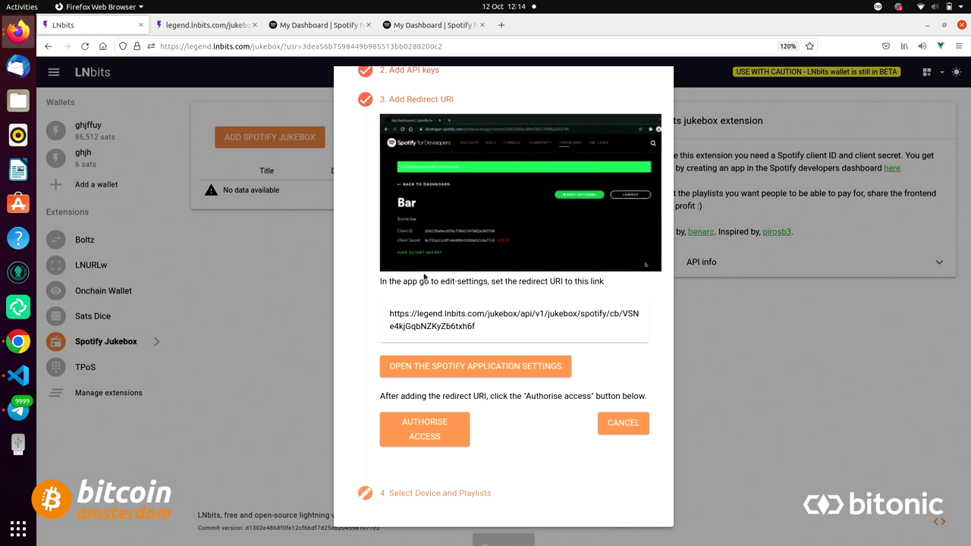
pyautogui.click(475, 228)
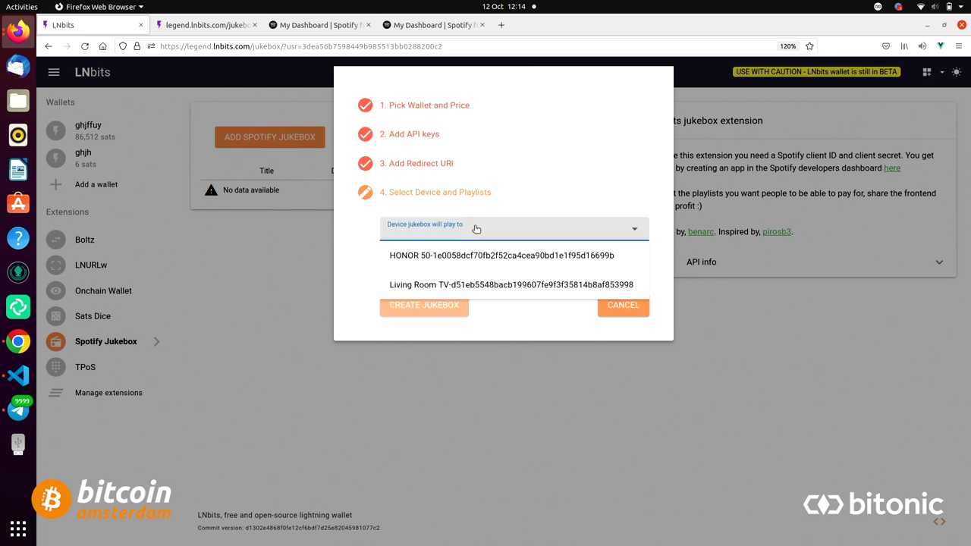
pyautogui.click(493, 256)
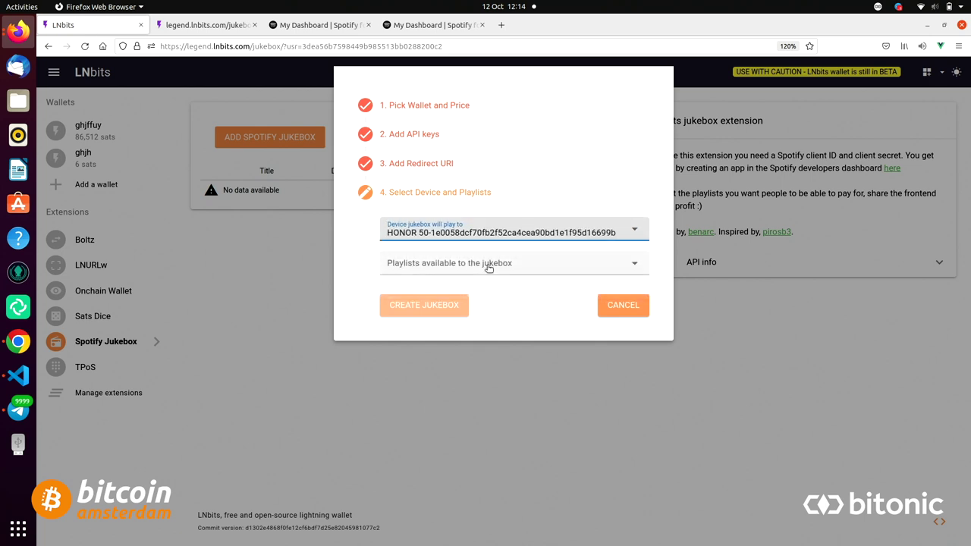
pyautogui.click(489, 268)
pyautogui.click(494, 281)
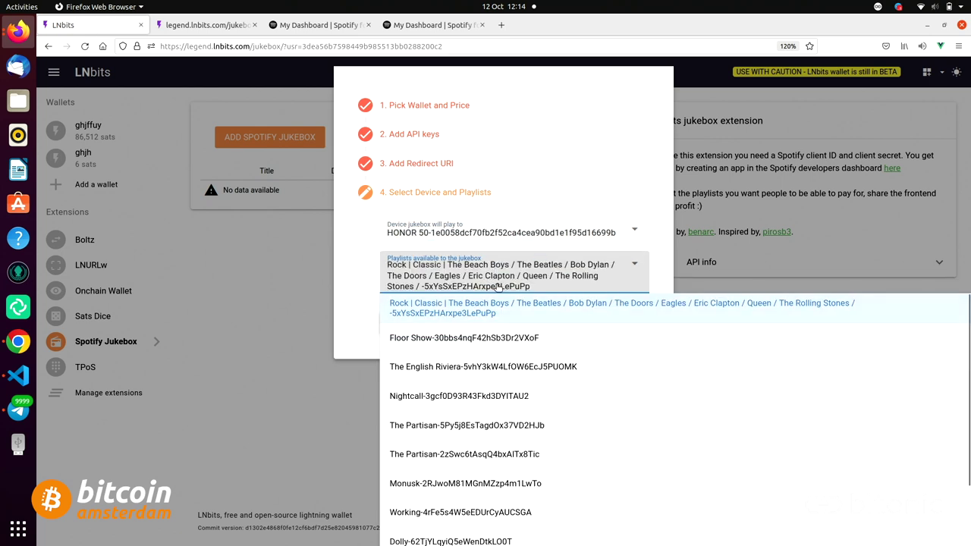
pyautogui.click(352, 271)
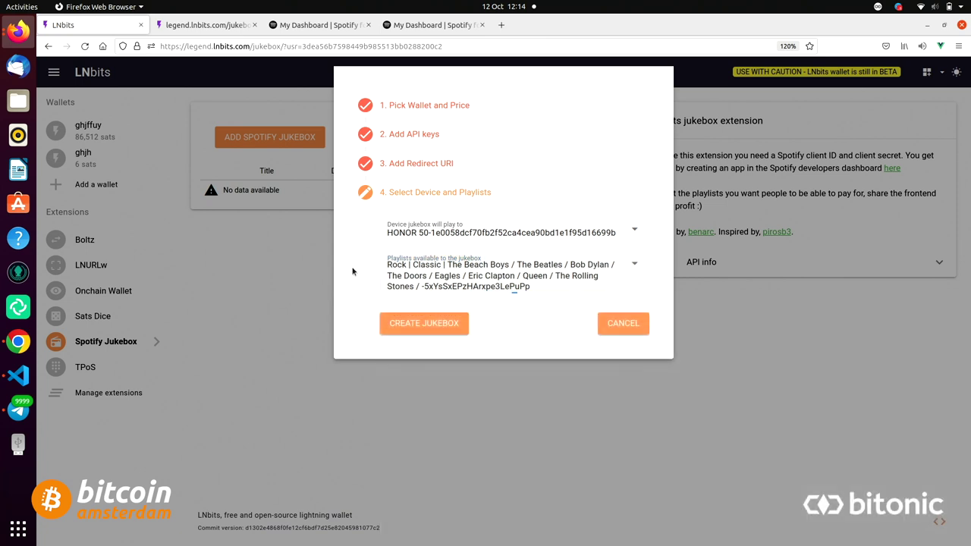
pyautogui.click(422, 325)
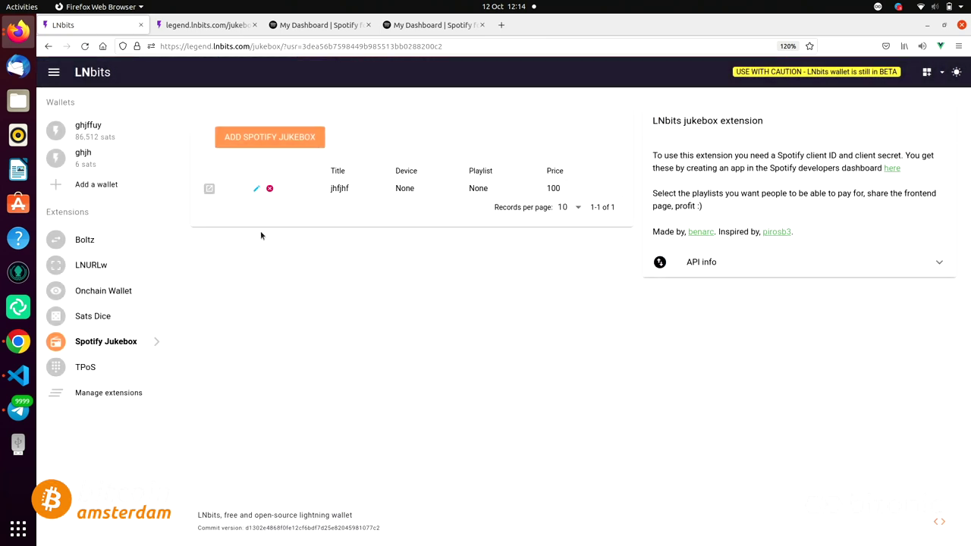
# Refresh the jukebox list and open the jhfjhf jukebox's public page from its shareable QR.
pyautogui.click(85, 46)
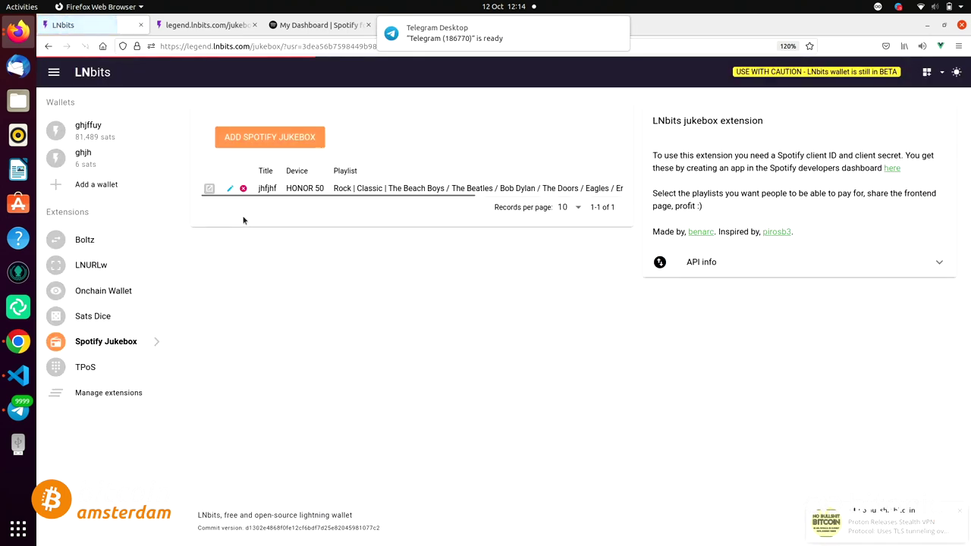
pyautogui.click(210, 189)
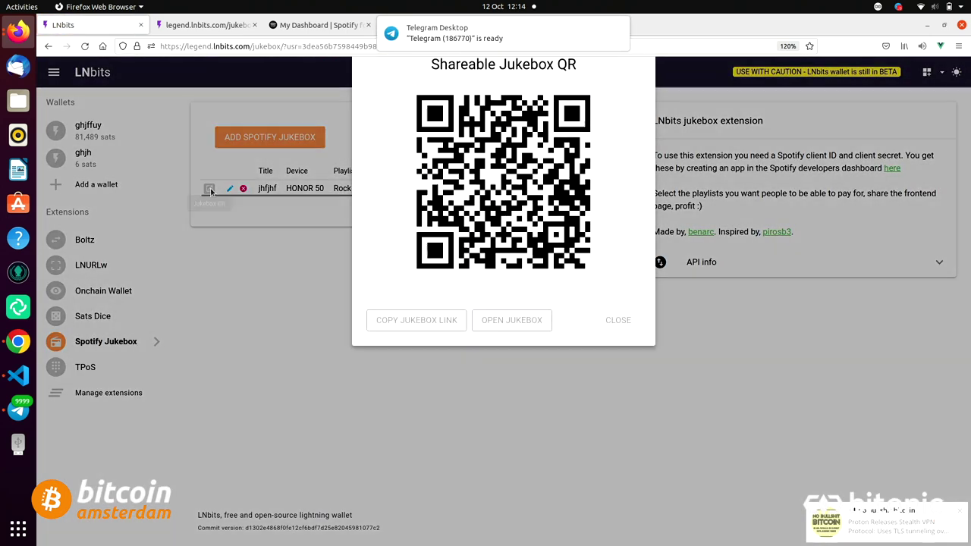
pyautogui.click(515, 337)
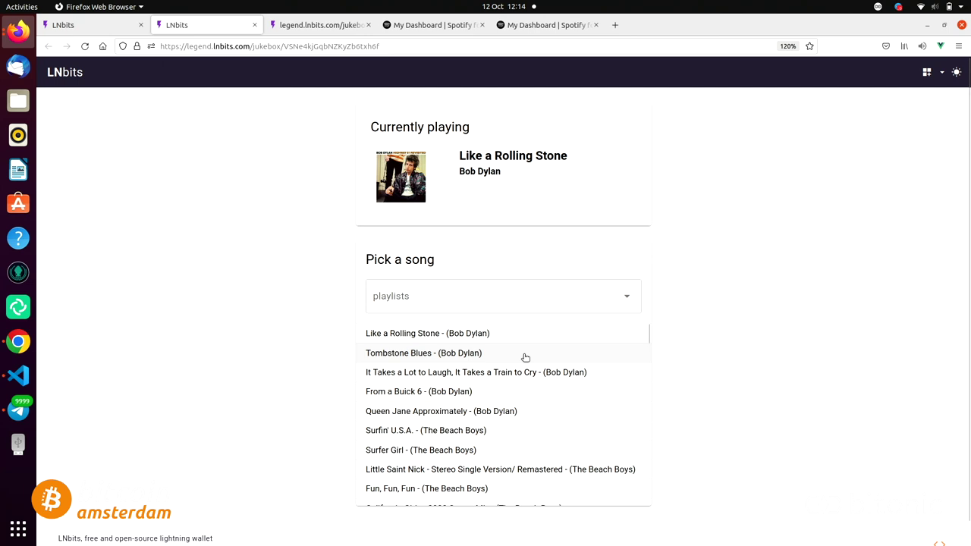
# Request a song from the jukebox's song list and copy its Lightning payment invoice.
pyautogui.click(513, 430)
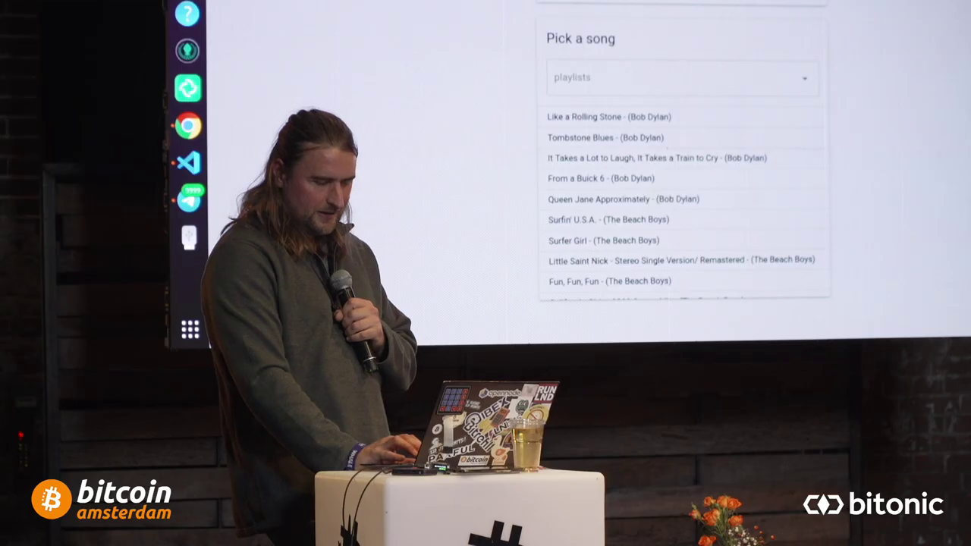
pyautogui.click(446, 179)
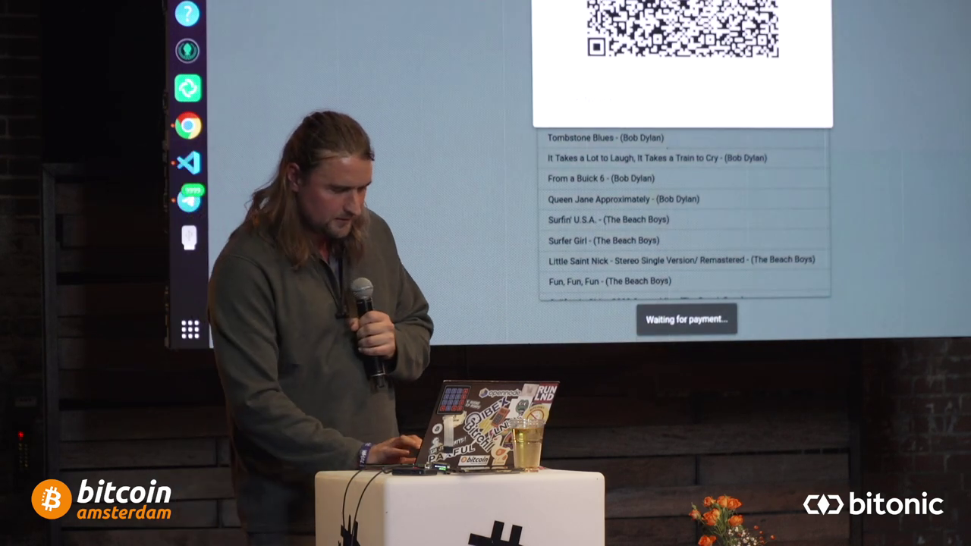
pyautogui.click(586, 112)
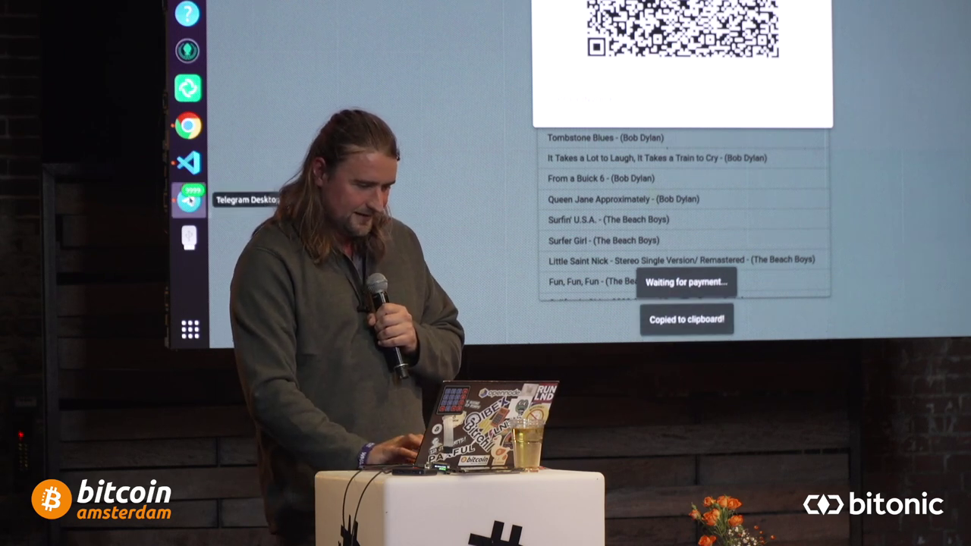
# Switch to Telegram, send the copied invoice to the LN Tips bot for payment, and return to Firefox to reload the jukebox page.
pyautogui.click(189, 200)
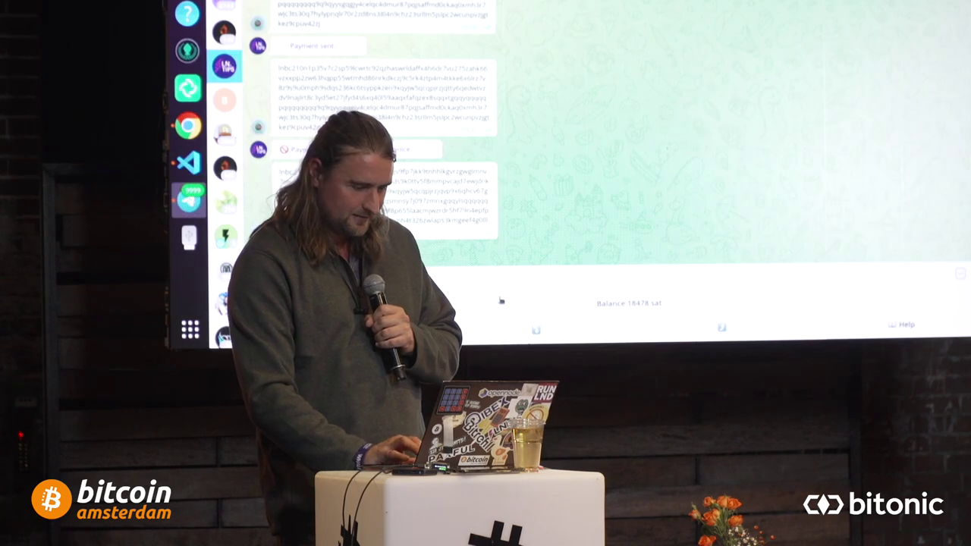
pyautogui.scroll(-3, 509, 289)
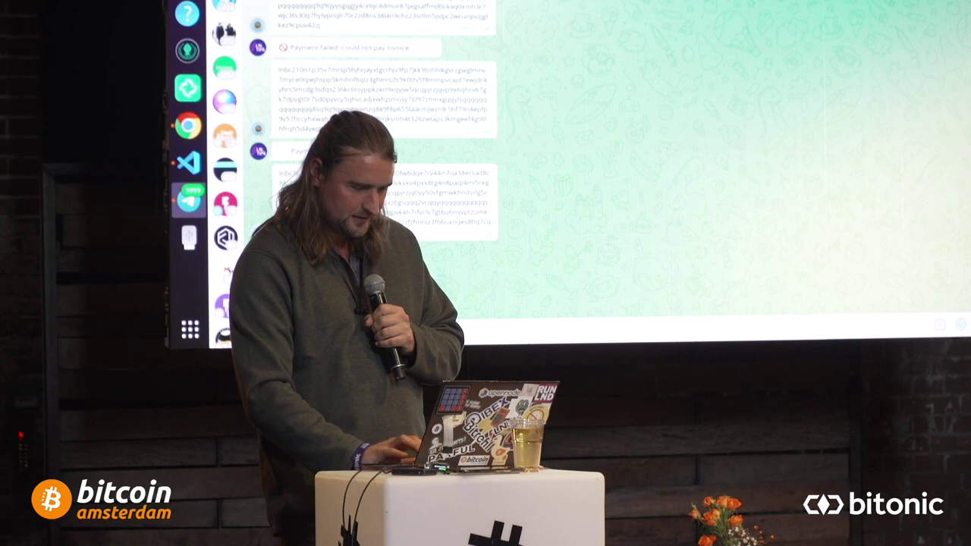
pyautogui.scroll(-1, 668, 231)
pyautogui.hotkey('alt', 'Tab')
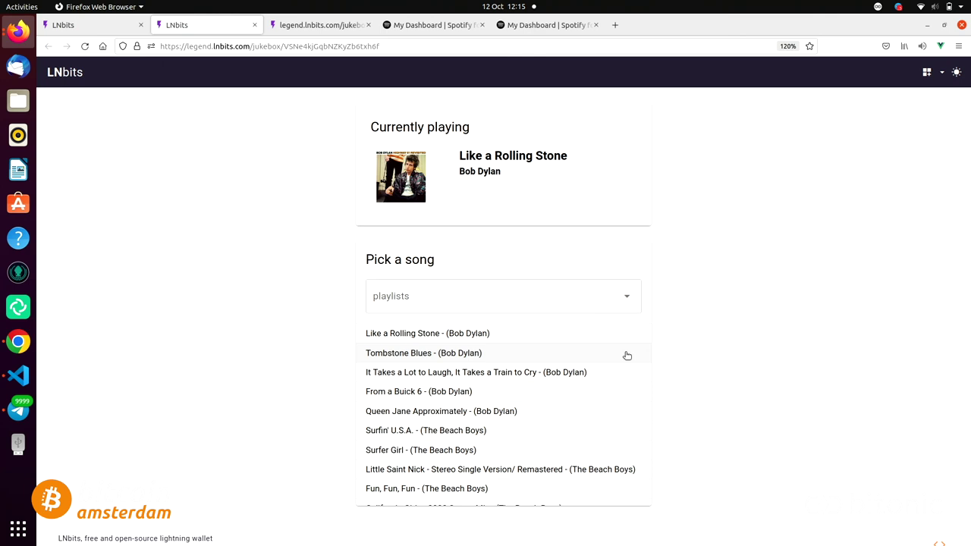
pyautogui.click(87, 50)
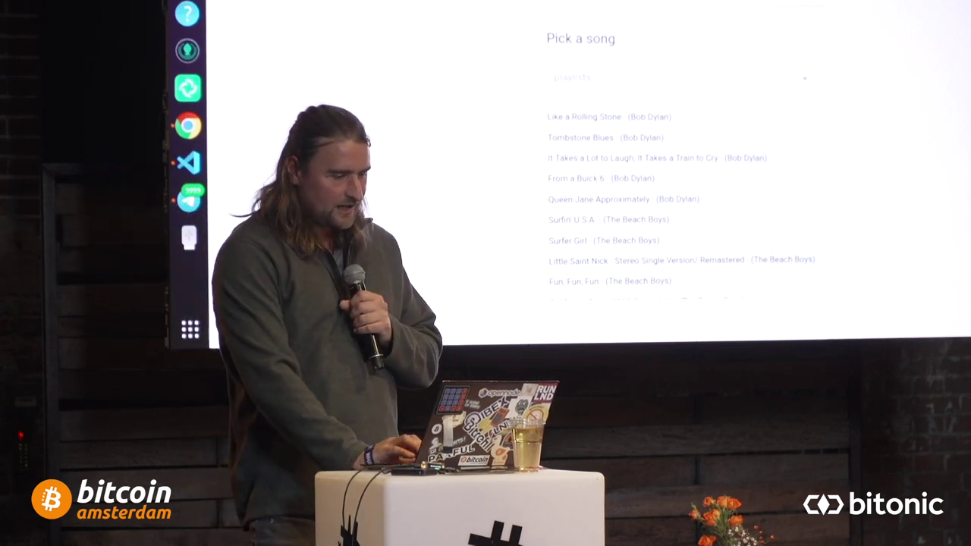
# Go back to the LNbits wallet page, search the extensions for "str", enable Streamer Copilot and open it.
pyautogui.hotkey('ctrl', 'Tab')
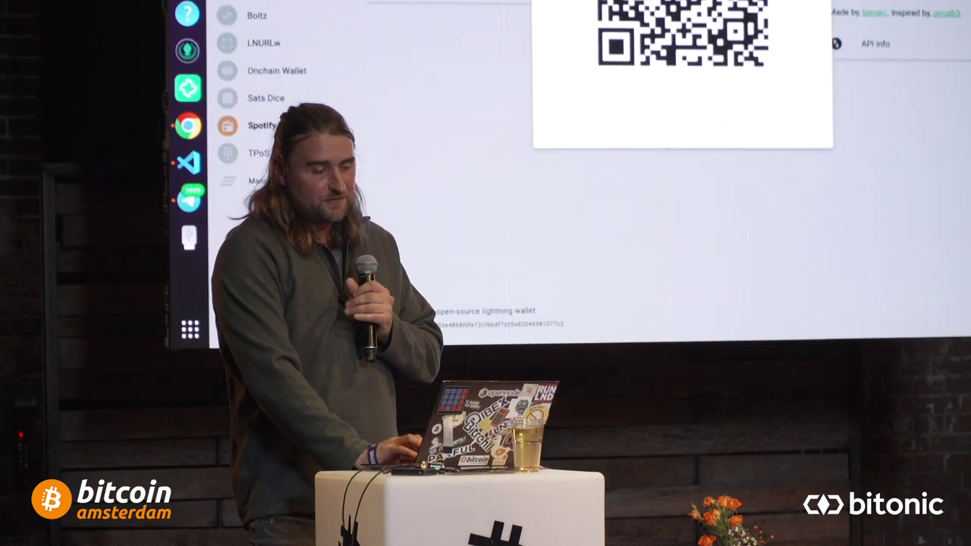
pyautogui.click(426, 52)
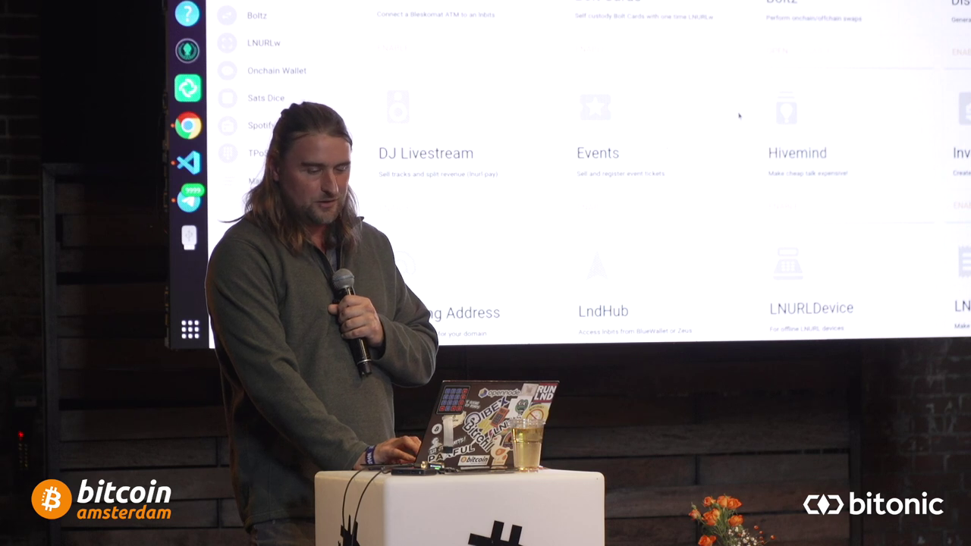
pyautogui.scroll(-3, 738, 115)
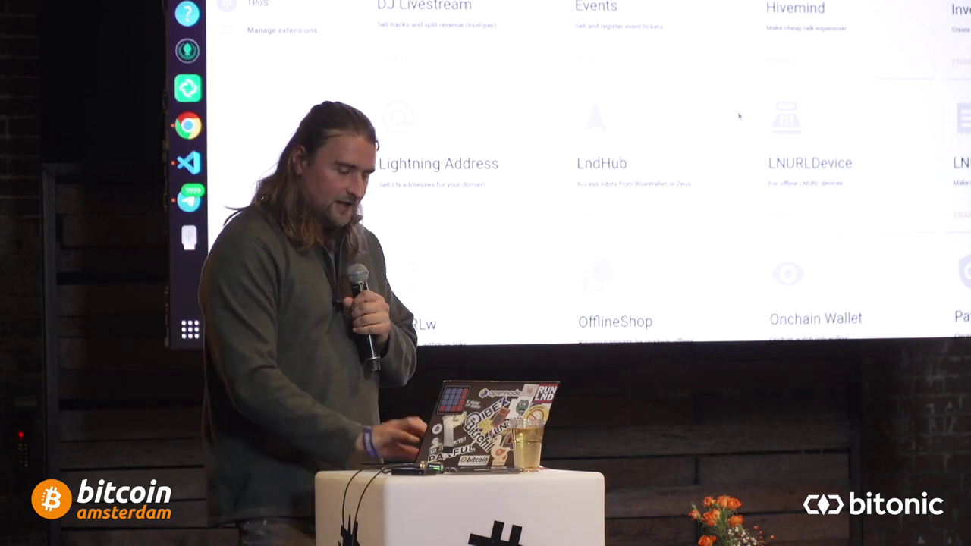
pyautogui.scroll(-5, 929, 161)
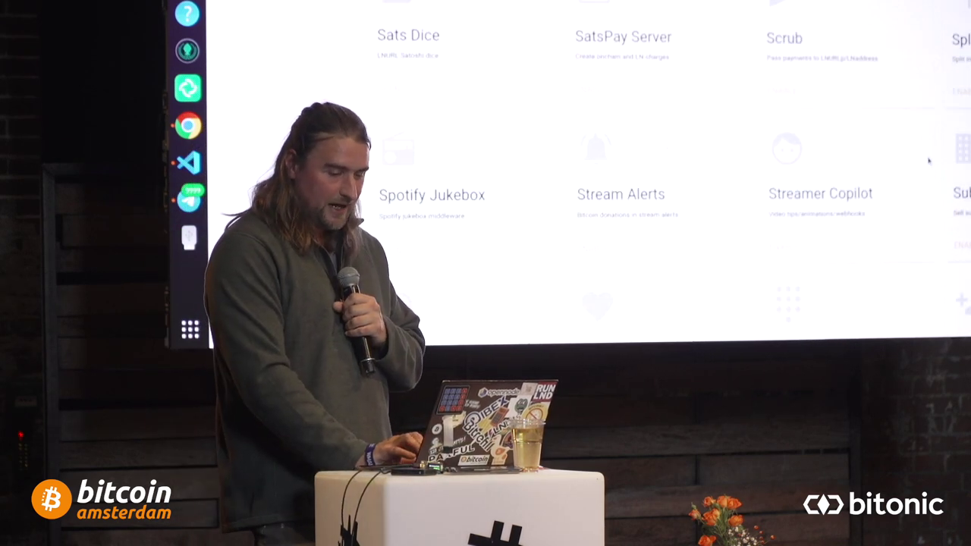
pyautogui.click(791, 250)
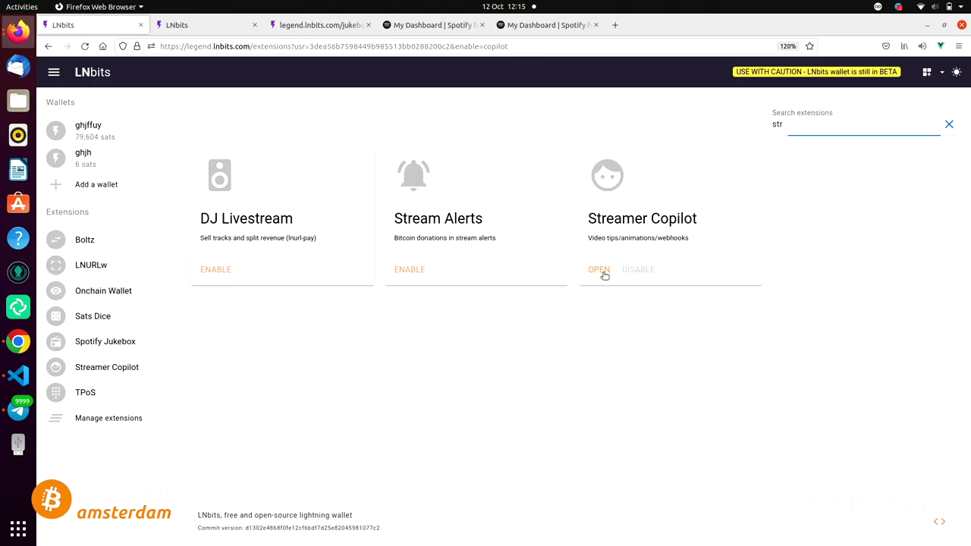
pyautogui.click(605, 276)
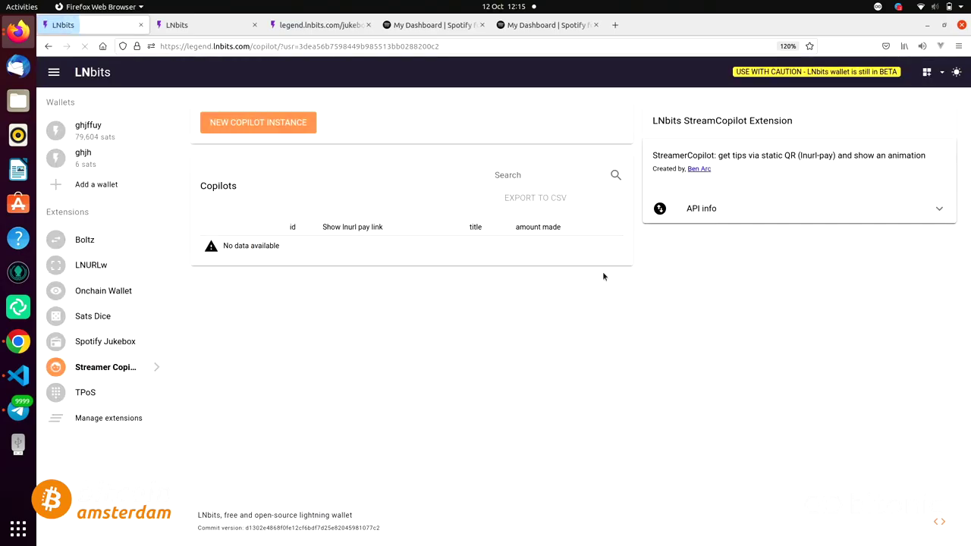
# Start a new copilot instance titled "trading bollocks", include the lnurl payment QR and assign the ghjffuy wallet.
pyautogui.click(299, 123)
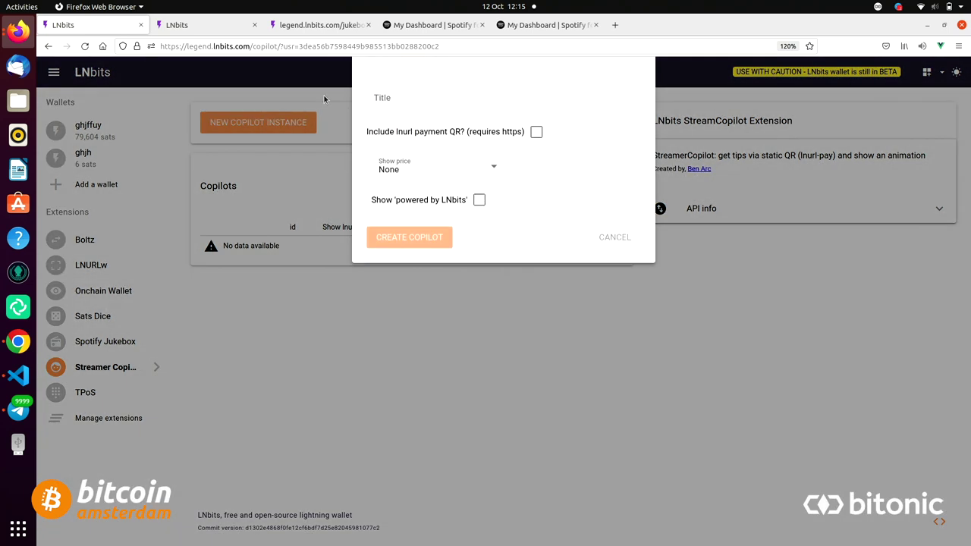
pyautogui.click(430, 104)
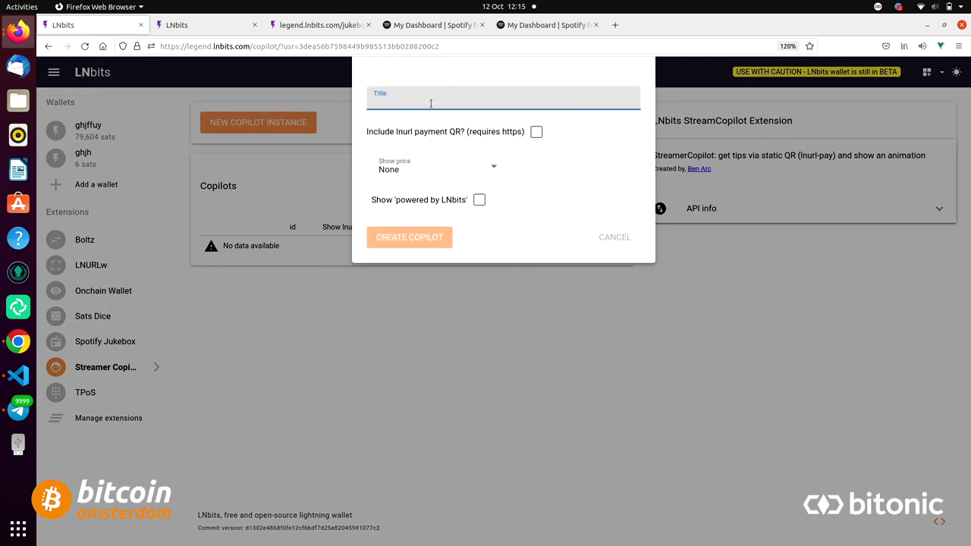
pyautogui.write('trading bollocks')
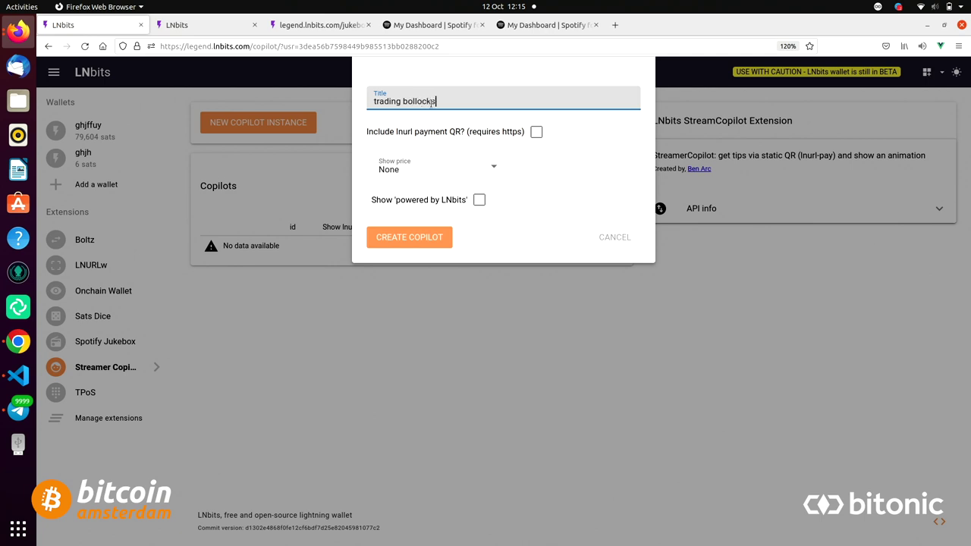
pyautogui.click(535, 133)
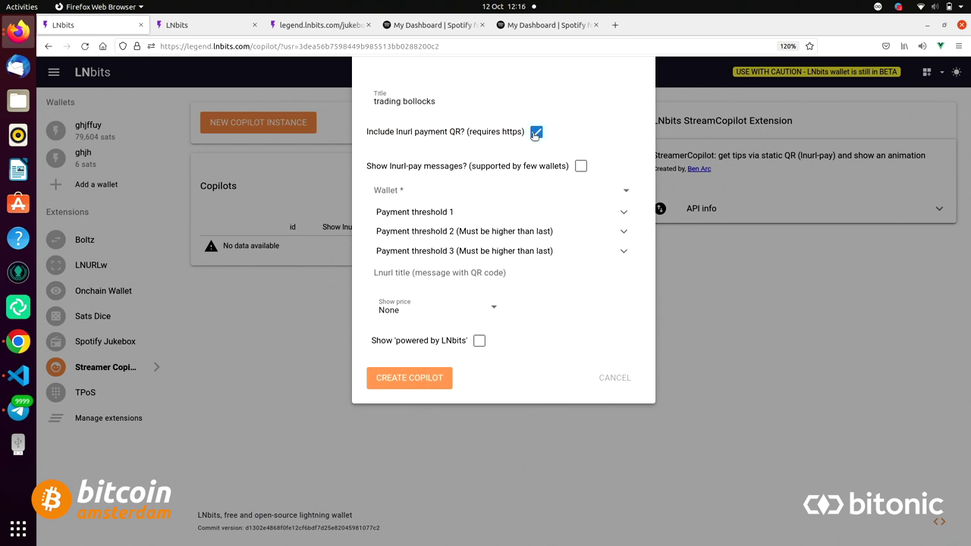
pyautogui.click(549, 193)
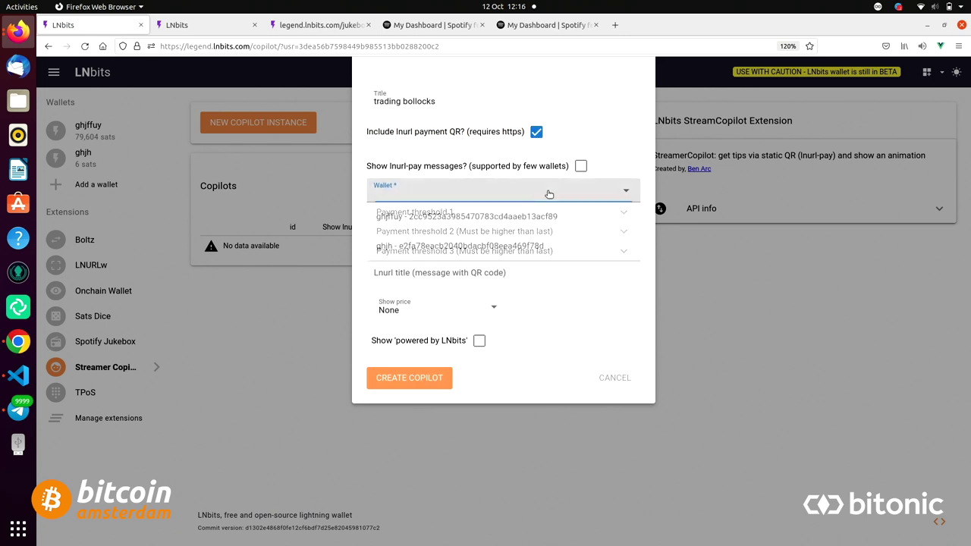
pyautogui.click(552, 215)
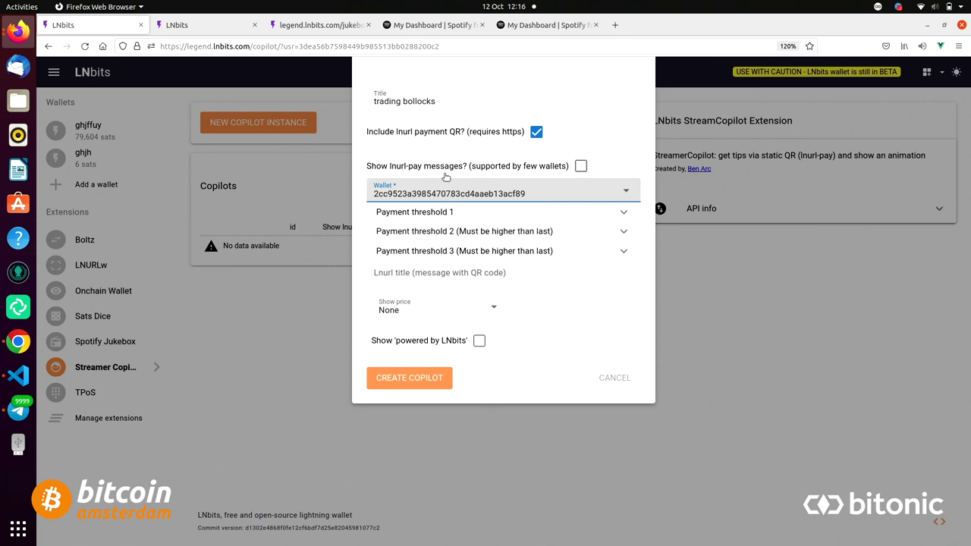
# Choose the confetti animation for payment threshold 1 and open its minimum sats amount for editing.
pyautogui.click(458, 215)
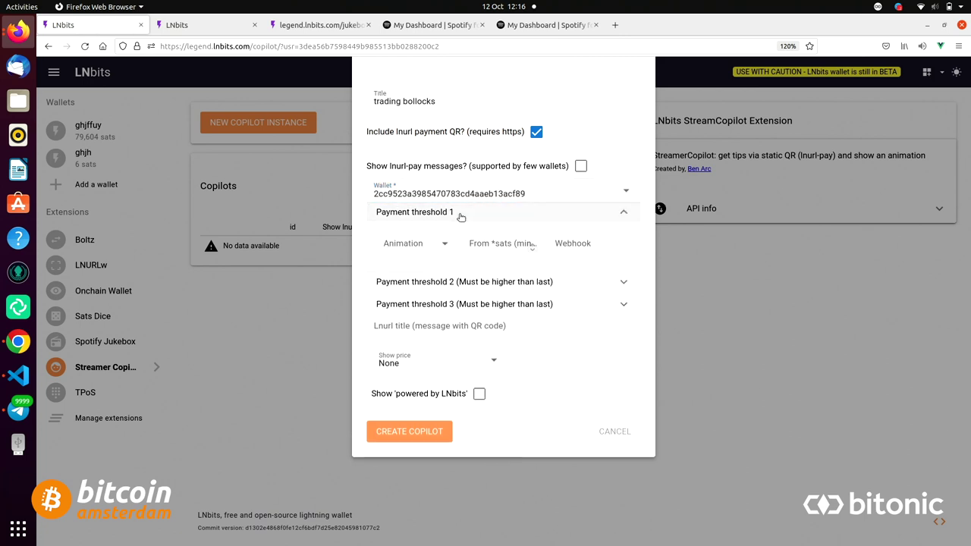
pyautogui.click(429, 245)
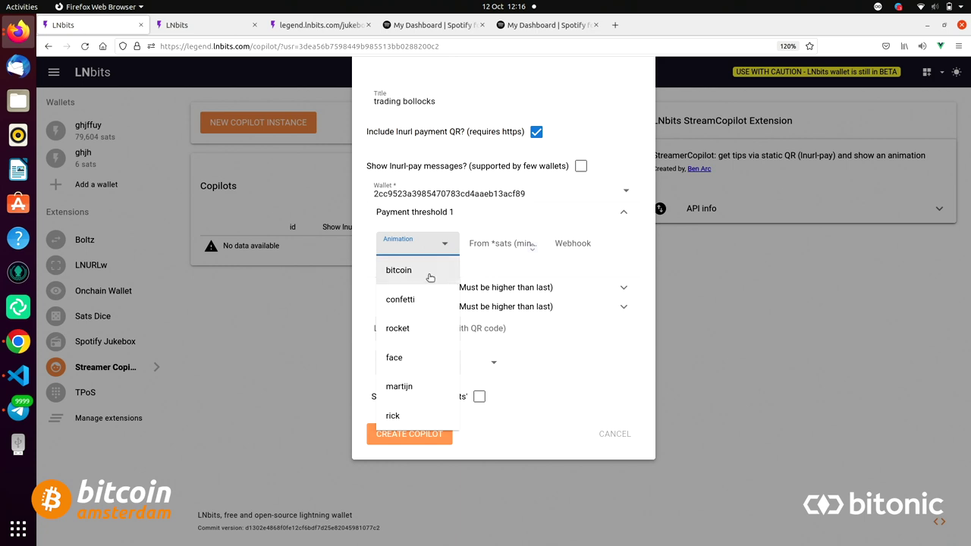
pyautogui.click(429, 302)
pyautogui.click(505, 247)
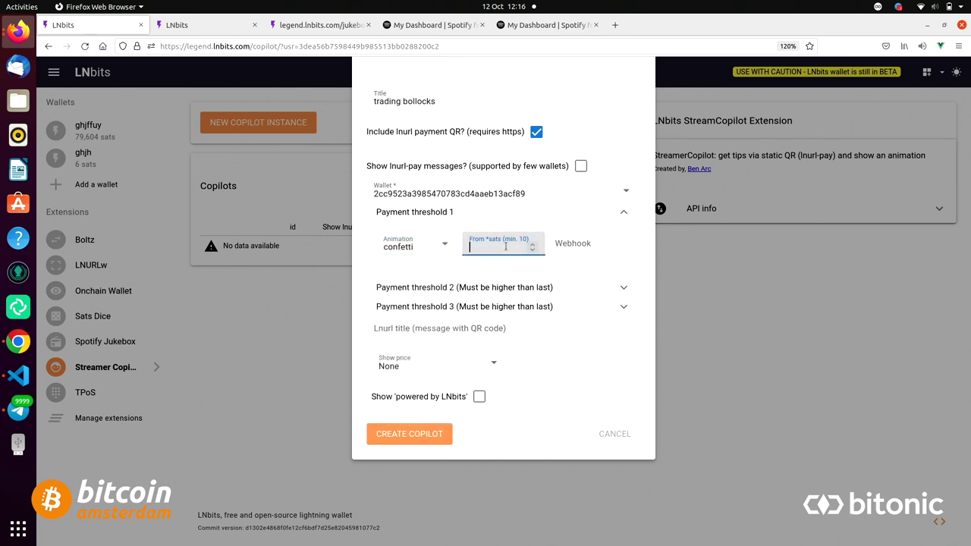
# Set payment threshold 2 to the rocket animation from 50 sats, and open payment threshold 3.
pyautogui.click(465, 288)
pyautogui.click(418, 263)
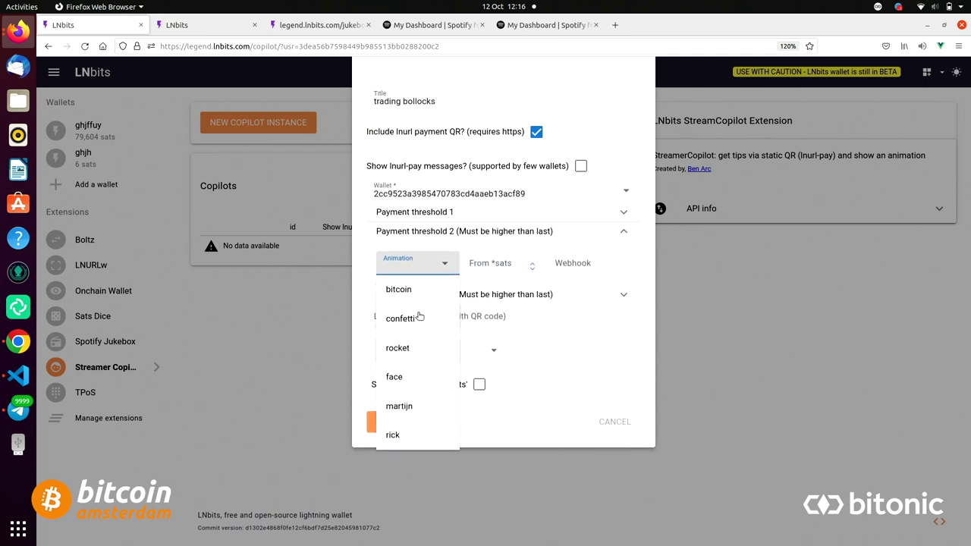
pyautogui.click(434, 342)
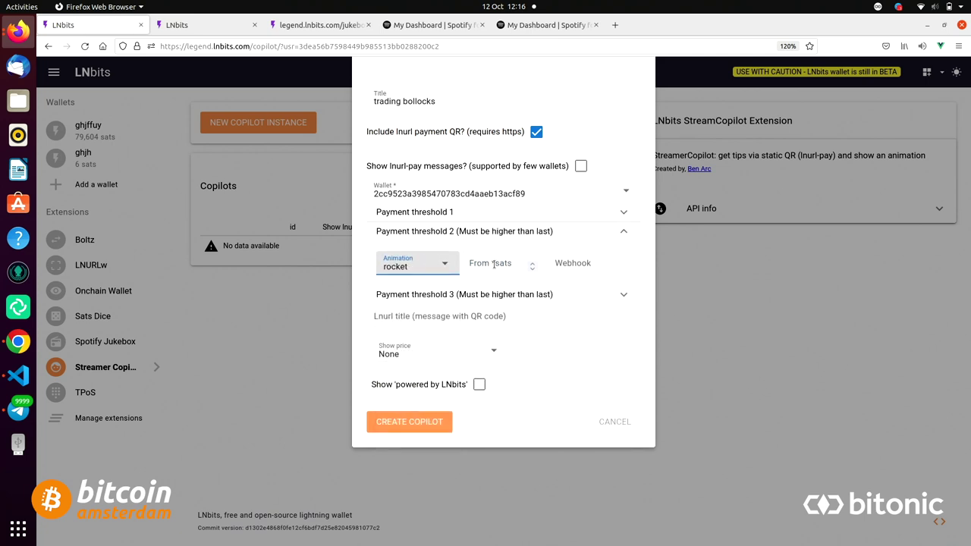
pyautogui.click(494, 262)
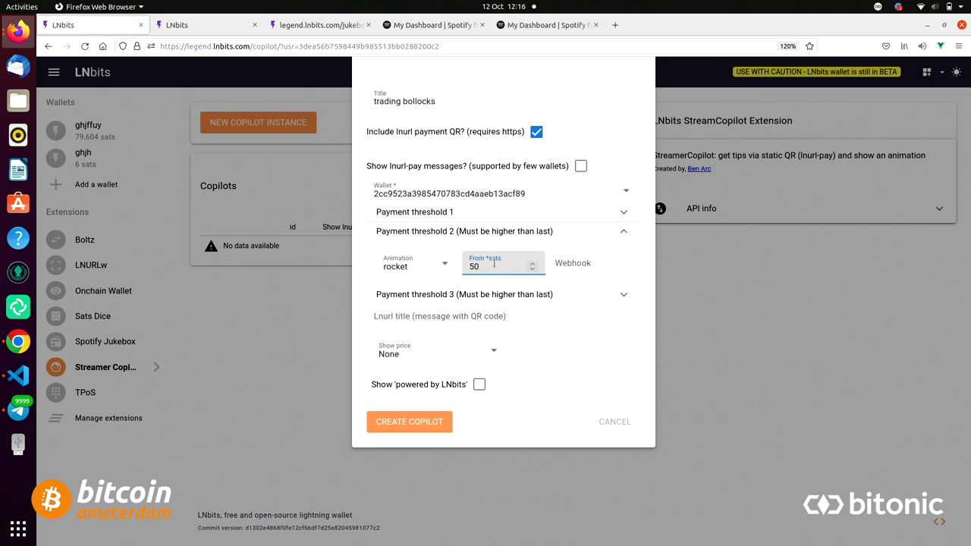
pyautogui.click(455, 294)
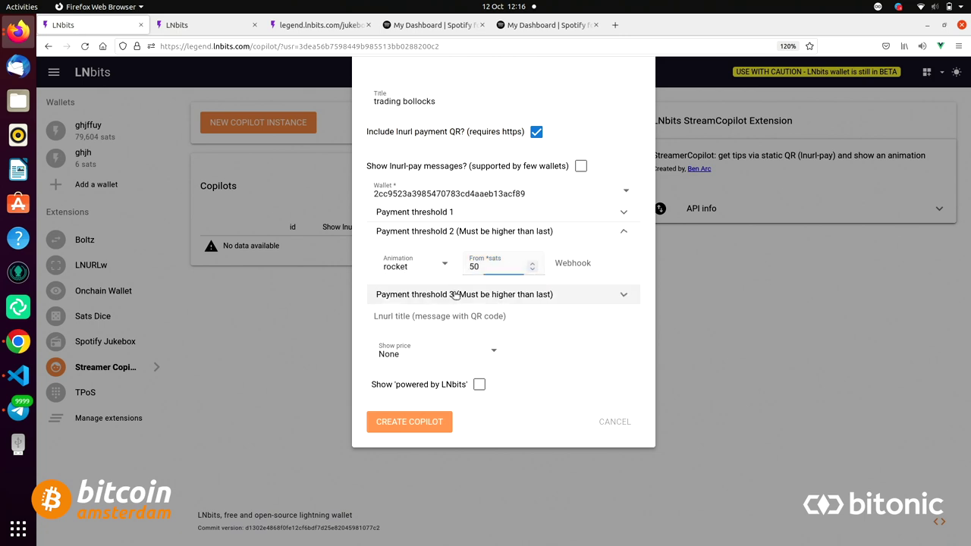
# Set payment threshold 3 to the rick animation from 100 sats.
pyautogui.click(425, 287)
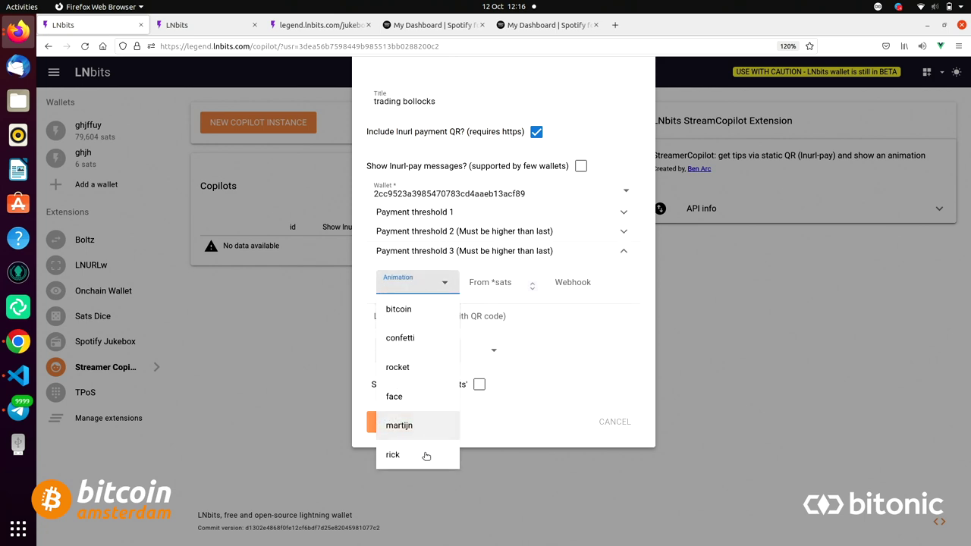
pyautogui.click(425, 458)
pyautogui.click(511, 284)
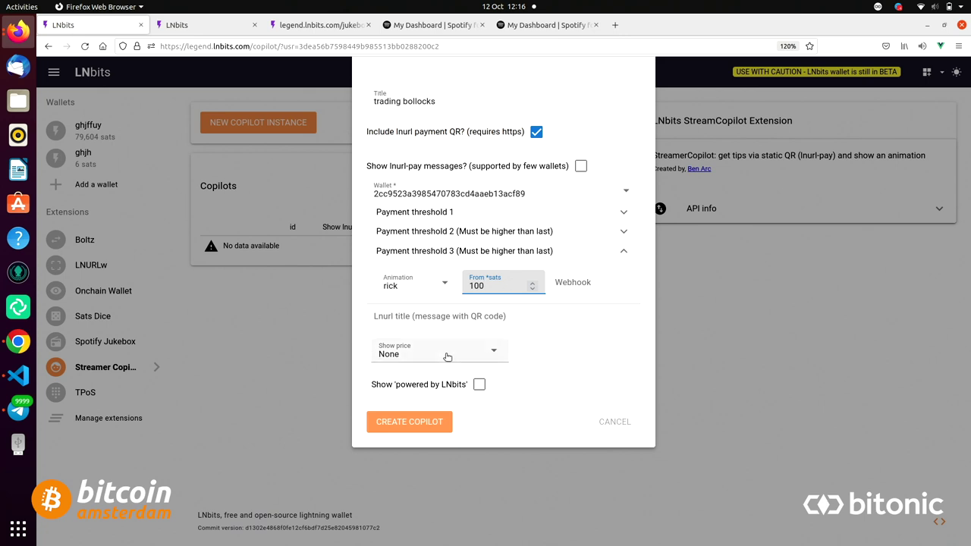
# Show the btceur price, enable the 'powered by LNbits' notice and create the copilot.
pyautogui.click(473, 349)
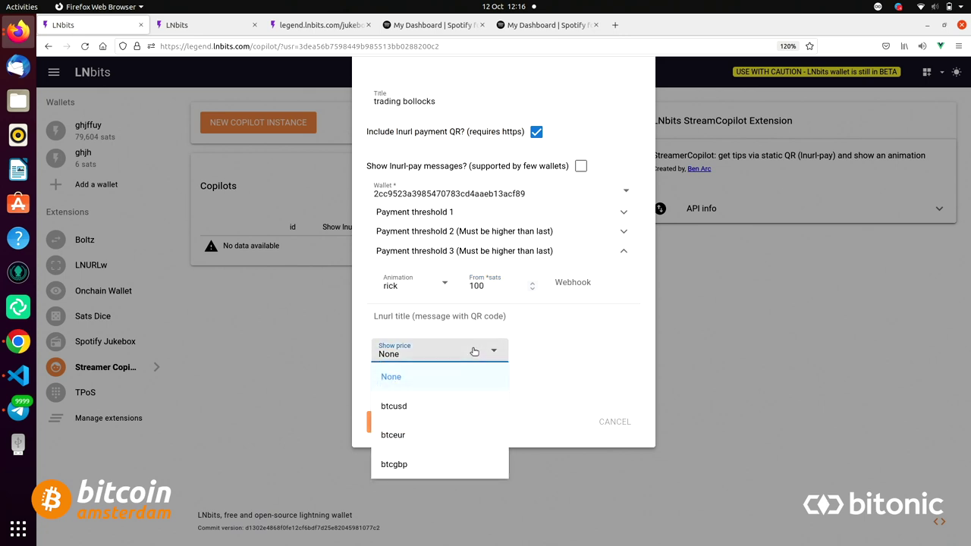
pyautogui.click(458, 440)
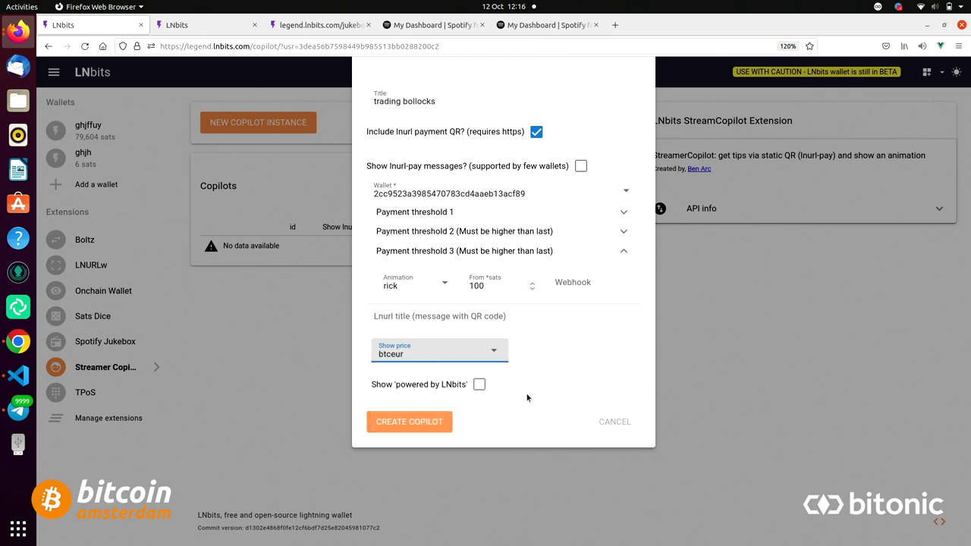
pyautogui.click(479, 385)
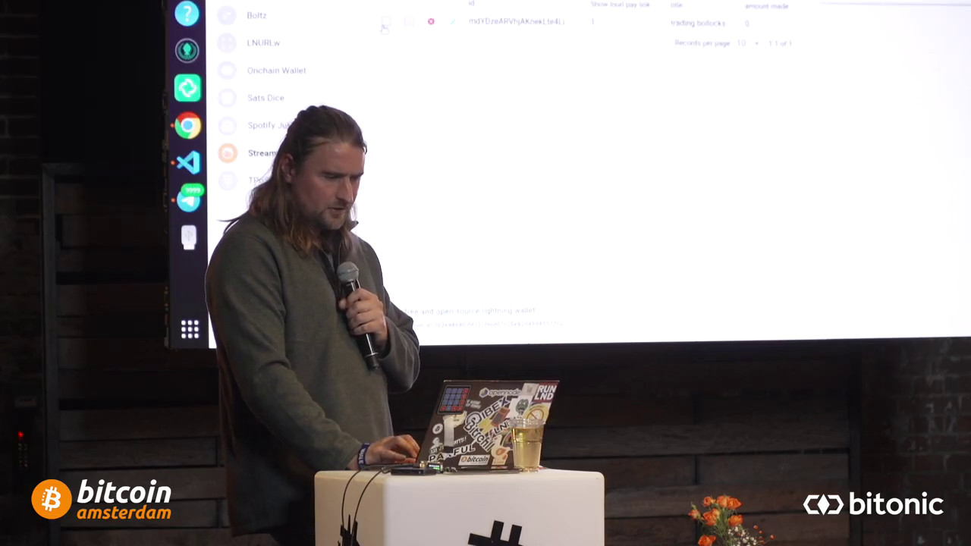
# Open the control panel of the "trading bollocks" copilot to view its animation triggers, and close its window.
pyautogui.click(386, 24)
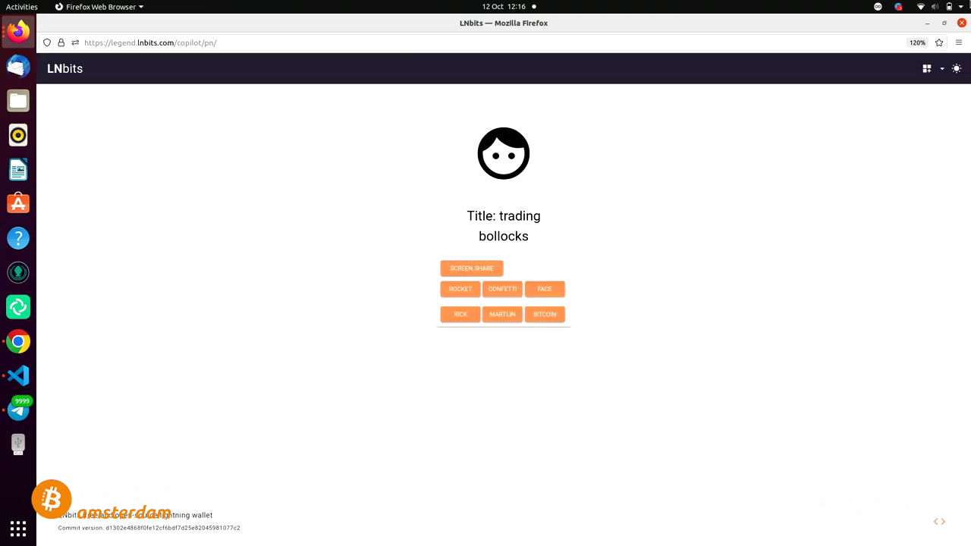
pyautogui.click(962, 23)
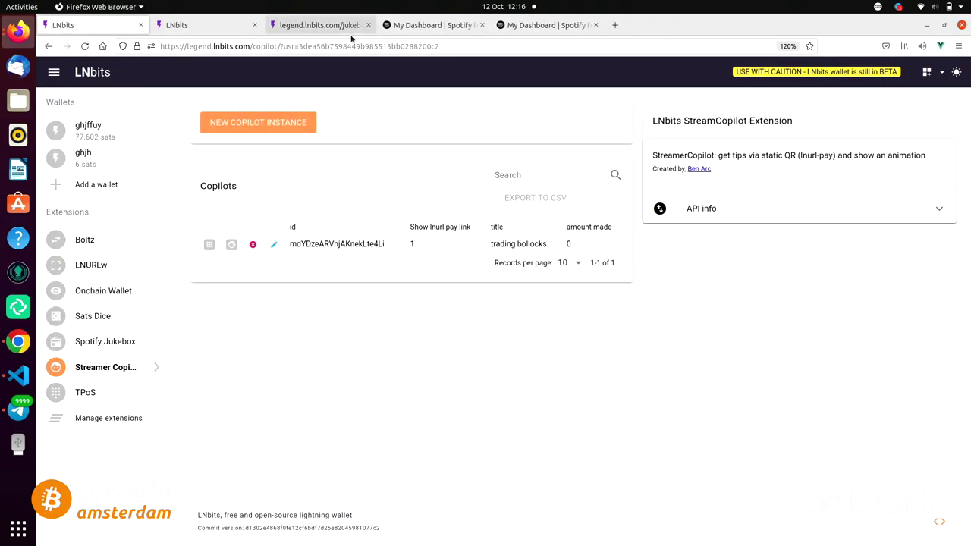
# Copy the full web address of the Streamer Copilot page and switch to Google Chrome.
pyautogui.click(351, 43)
pyautogui.rightClick(351, 43)
pyautogui.click(390, 90)
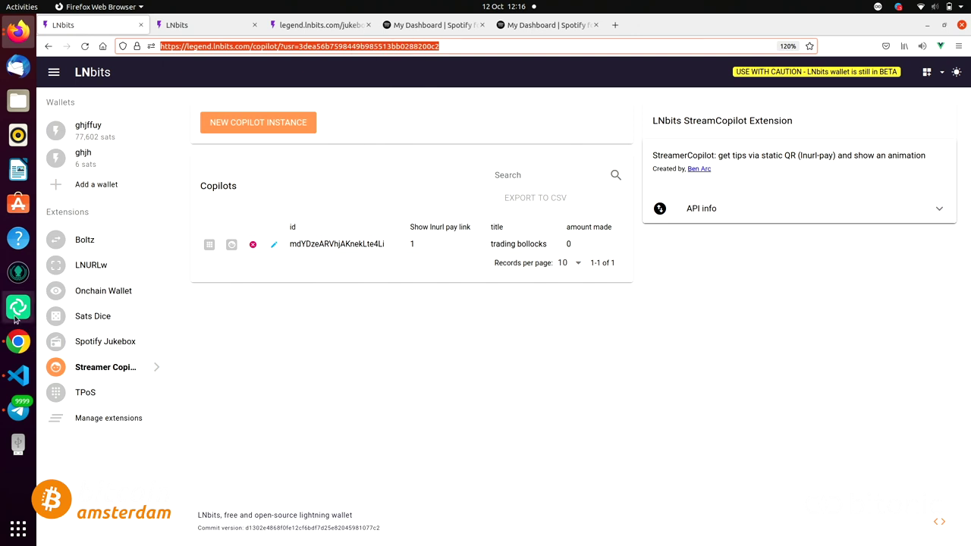
pyautogui.click(19, 342)
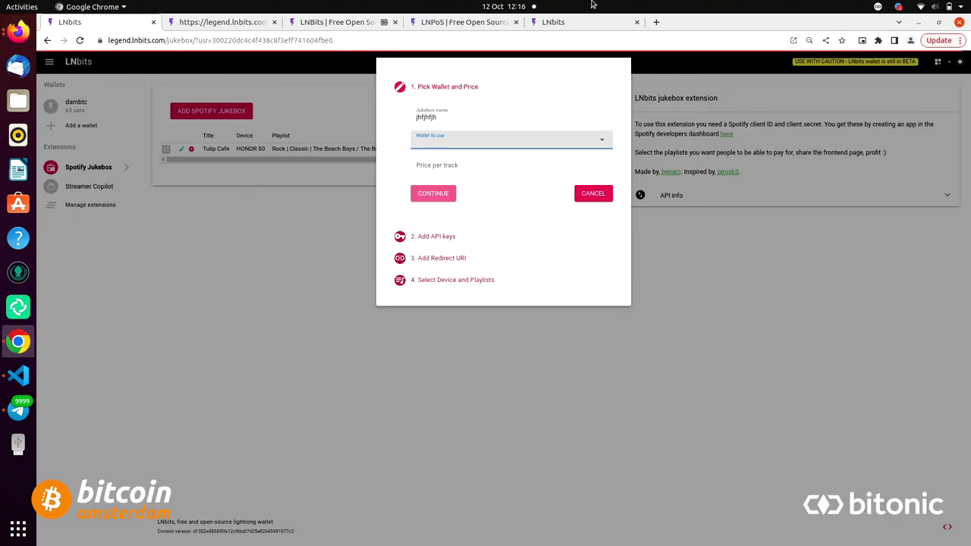